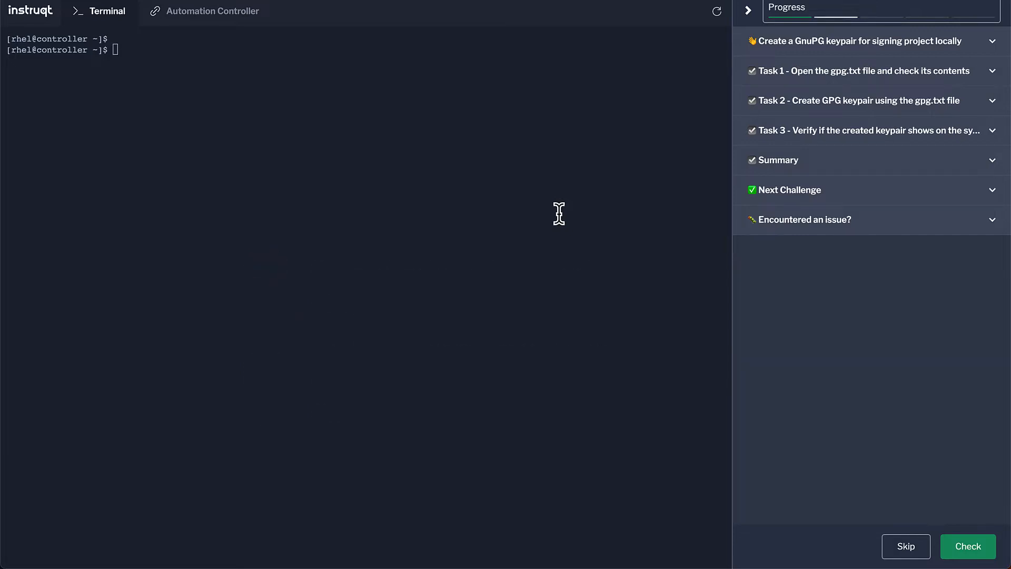
Step: Run 'cat ~/gpg.txt' from Task 1 to print the GPG key parameters in the terminal
left_click(850, 79)
left_click(983, 155)
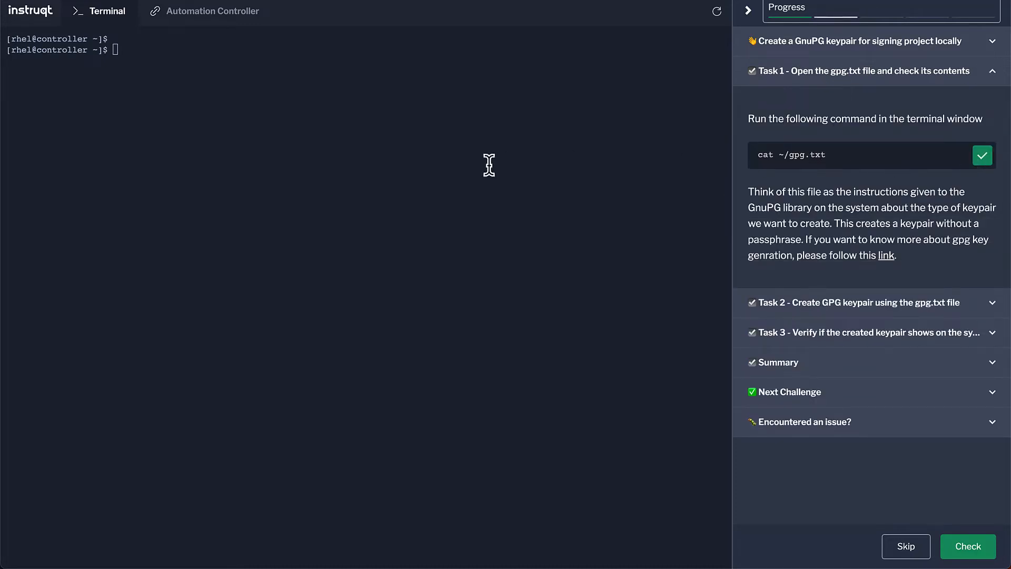
left_click(346, 159)
key("ctrl+v")
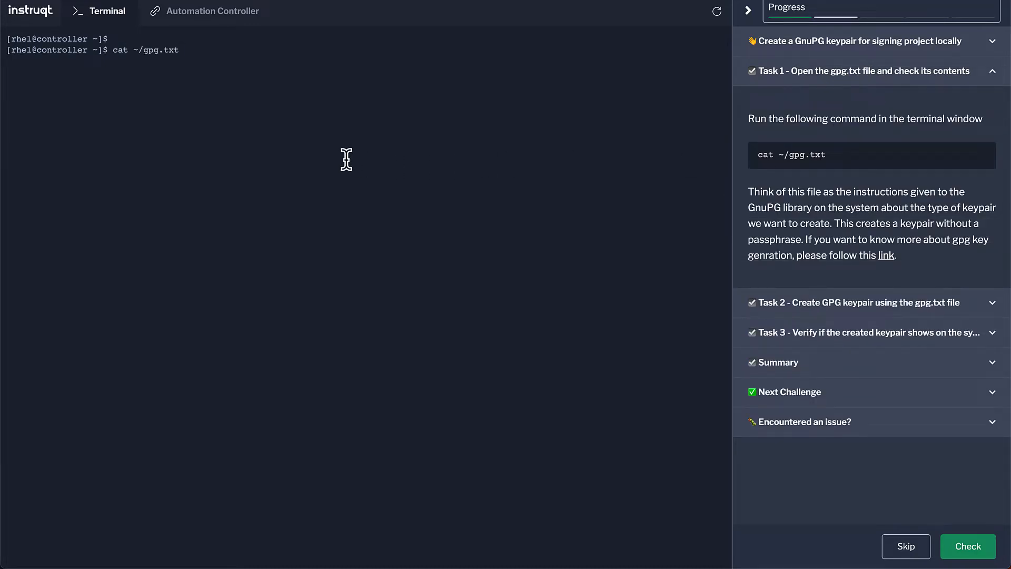
key("Return")
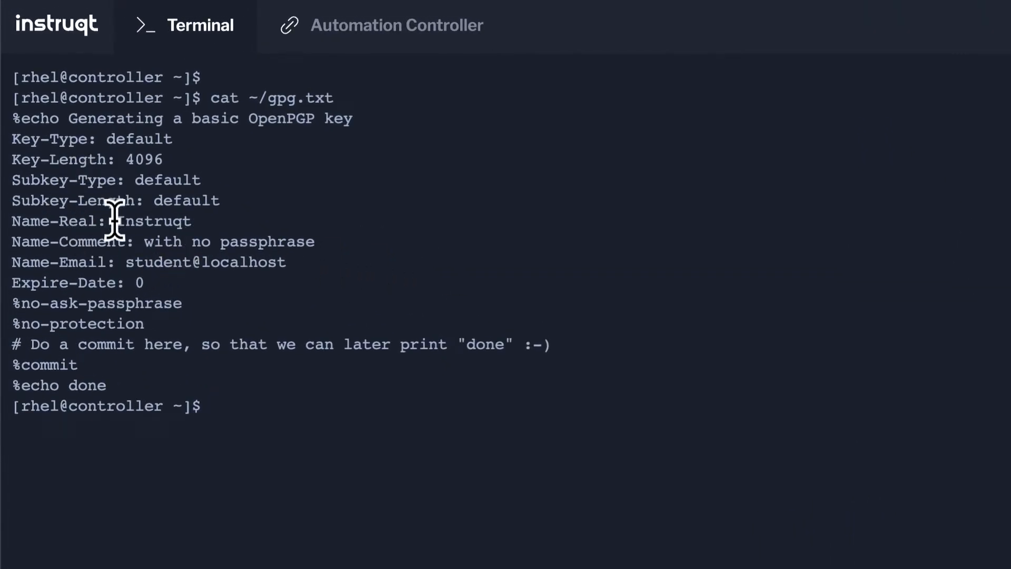
Step: Highlight the no-passphrase comment in the 4096-bit key settings, then clear the selection
left_click_drag(107, 240, 326, 241)
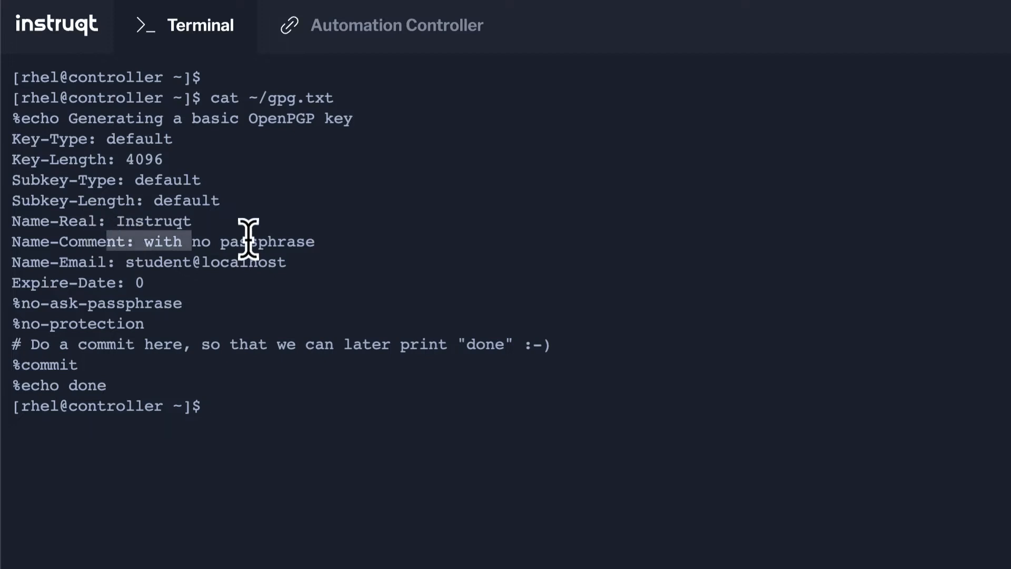
left_click(498, 361)
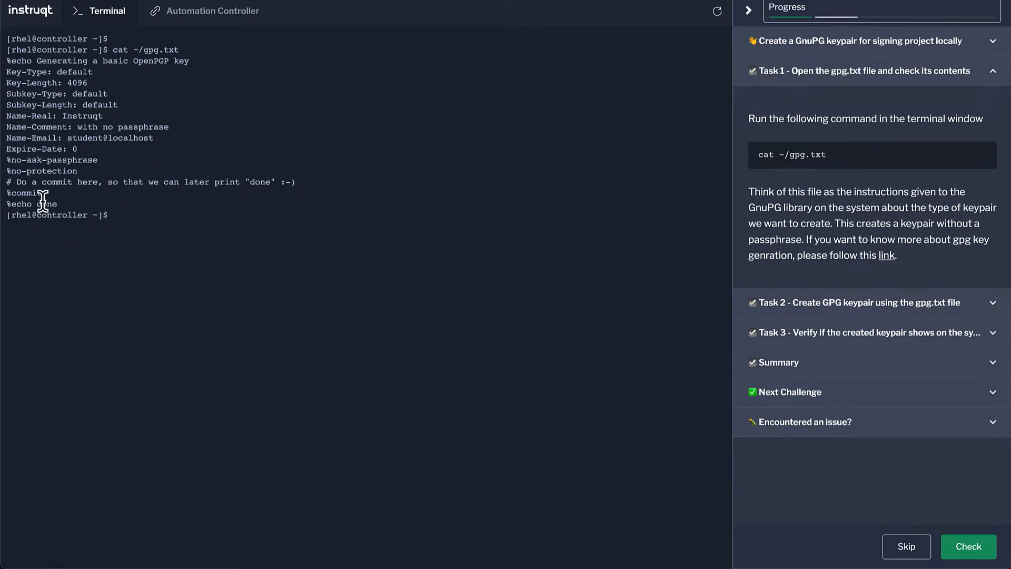
Step: Generate the GPG keypair with 'gpg --batch --gen-key ~/gpg.txt' from Task 2
left_click(826, 78)
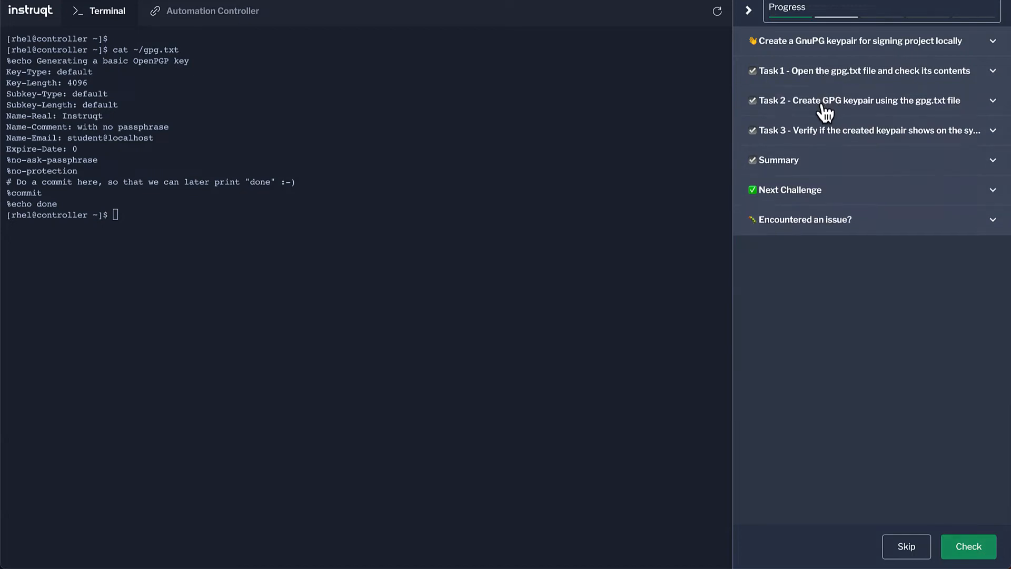
left_click(823, 101)
scroll(857, 233, "down", 1)
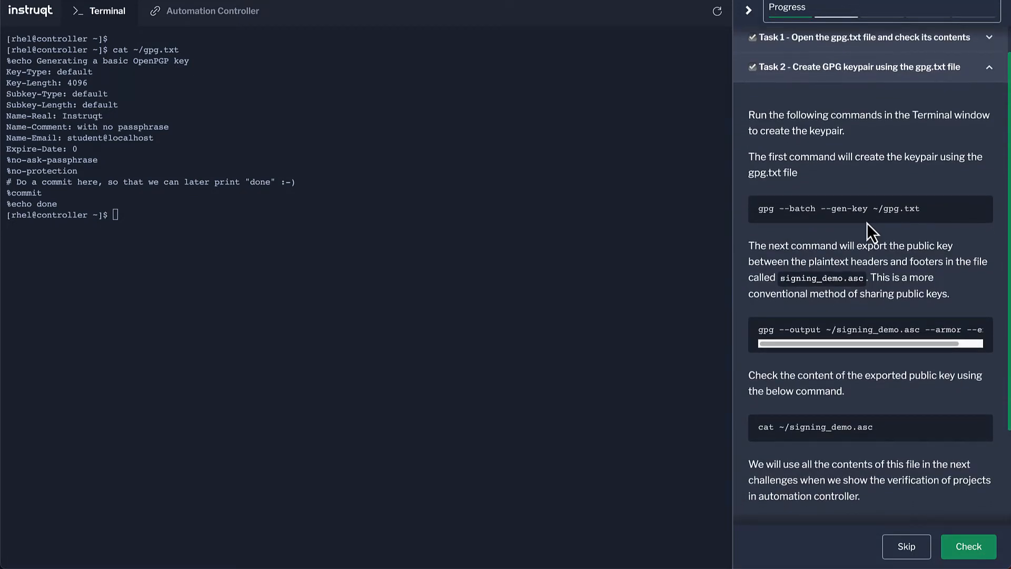
left_click(980, 212)
left_click(324, 246)
key("ctrl+shift+v")
key("Return")
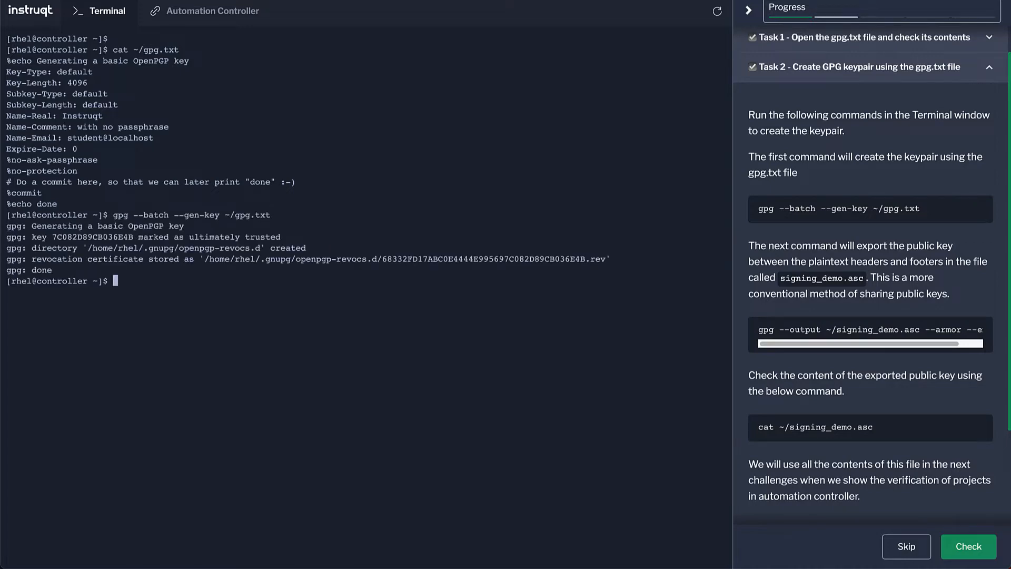
key("Return")
key("Return")
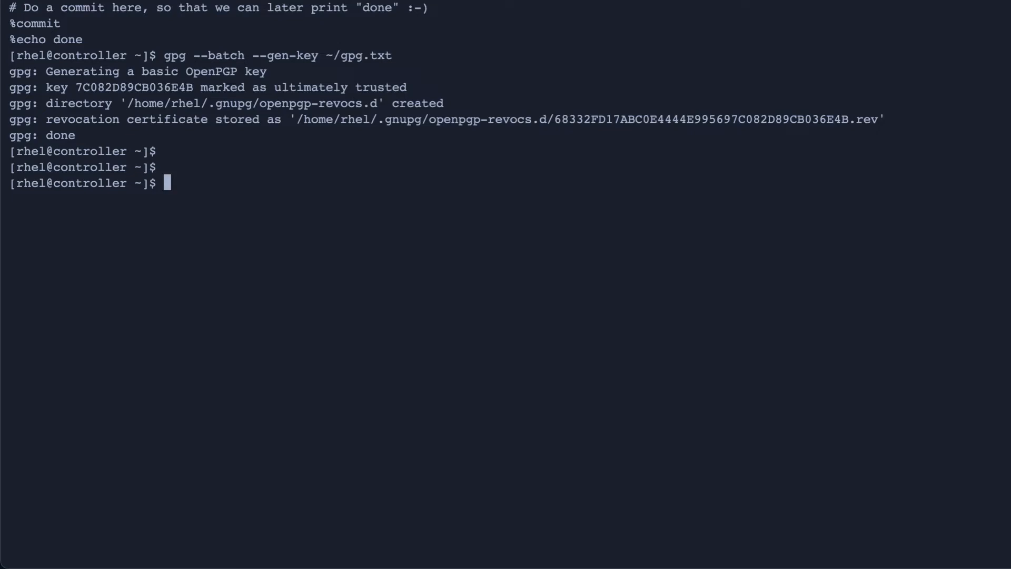
type("ls -la")
Step: List the home folder and the new .gnupg folder to confirm the keyring files exist
key("Return")
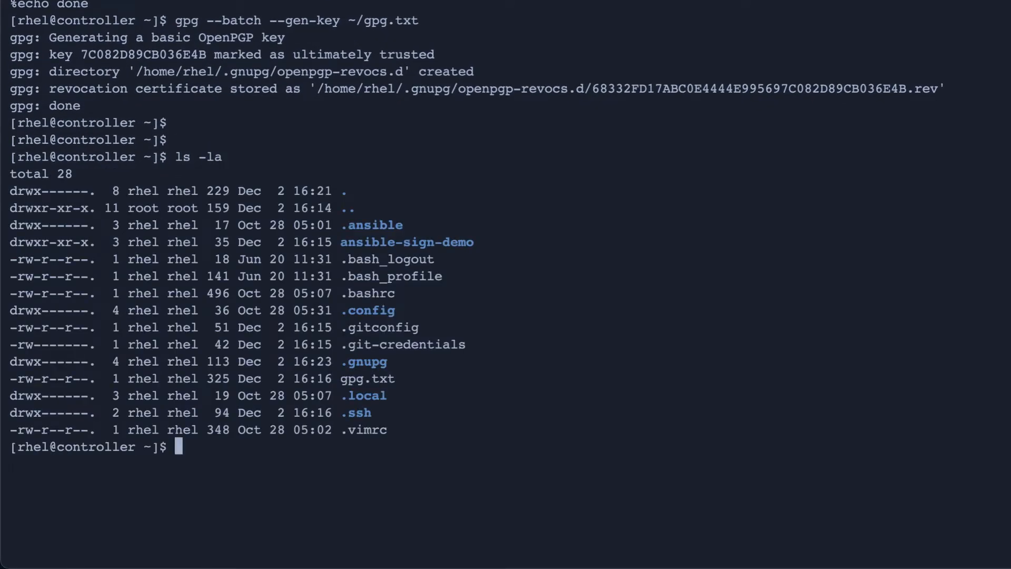
type("ls -la")
type(" .gnup")
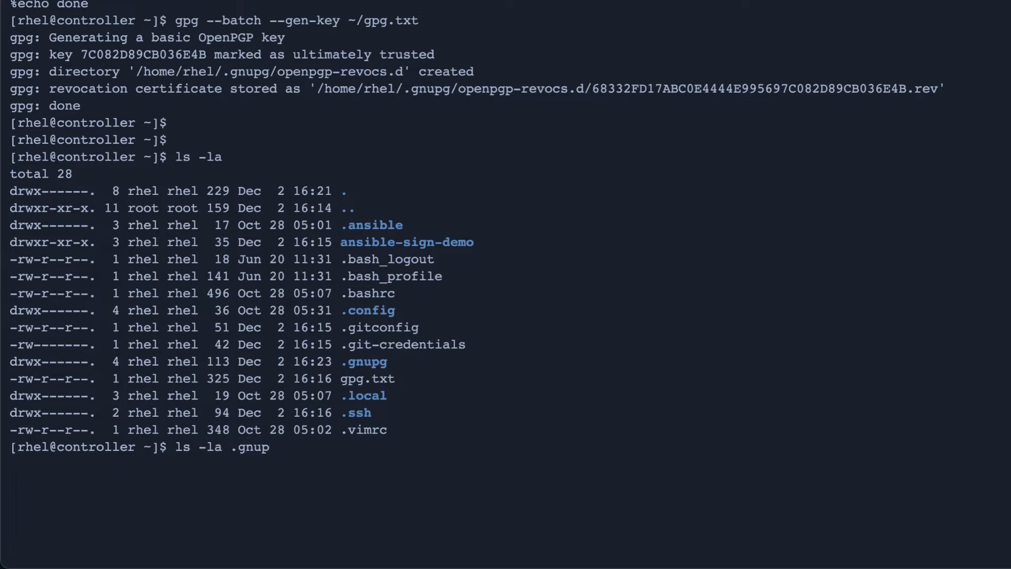
key("BackSpace")
type("pg")
key("Return")
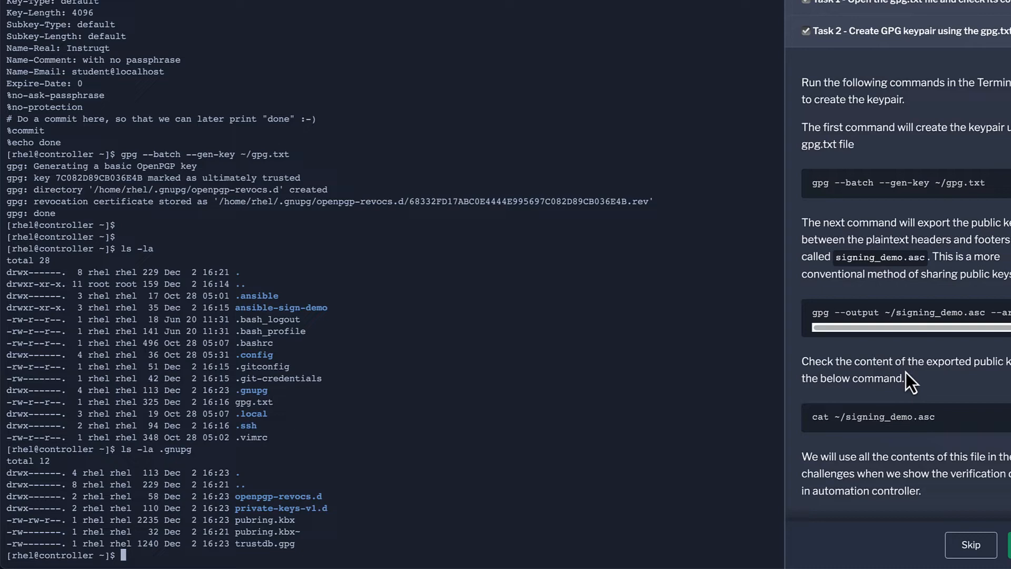
scroll(849, 386, "down", 1)
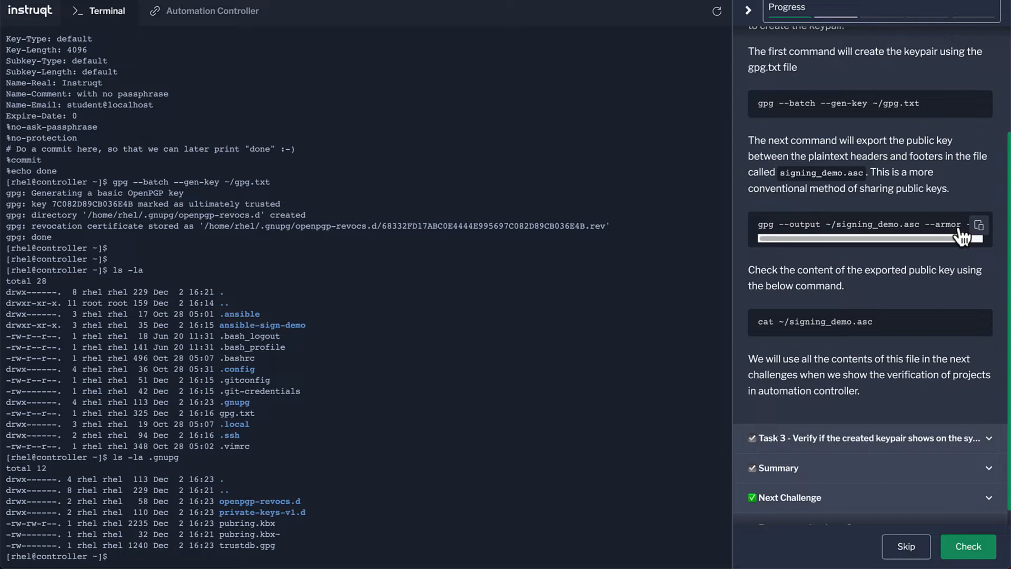
Step: Export the public key to ~/signing_demo.asc with the armored gpg export command
left_click(978, 227)
left_click_drag(800, 224, 970, 226)
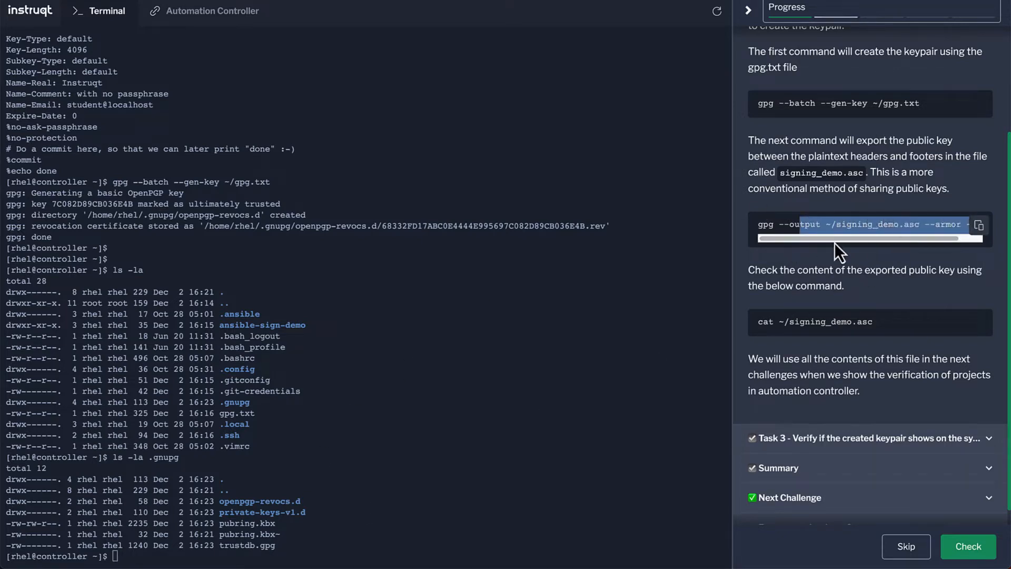
left_click(980, 237)
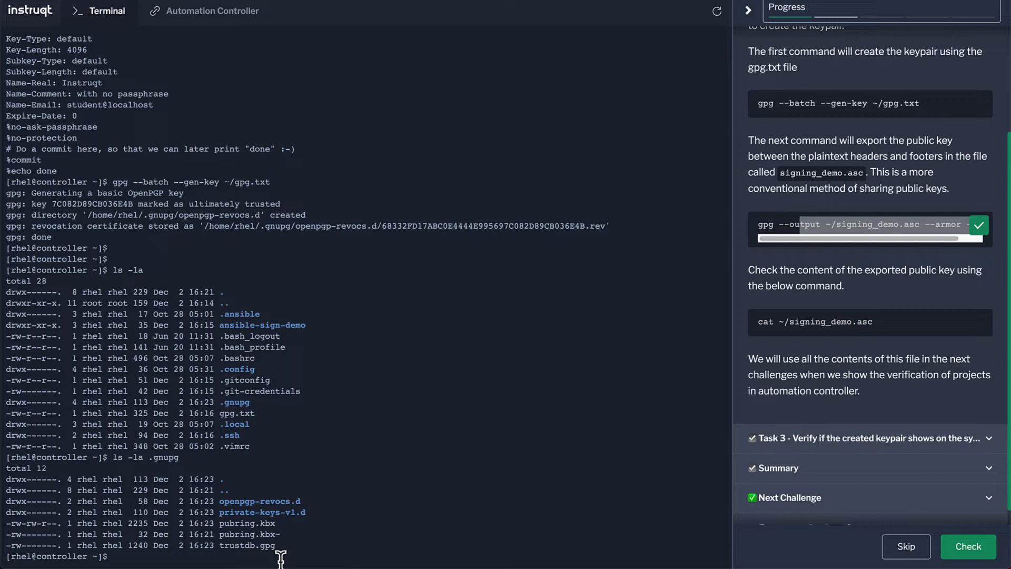
key("ctrl+v")
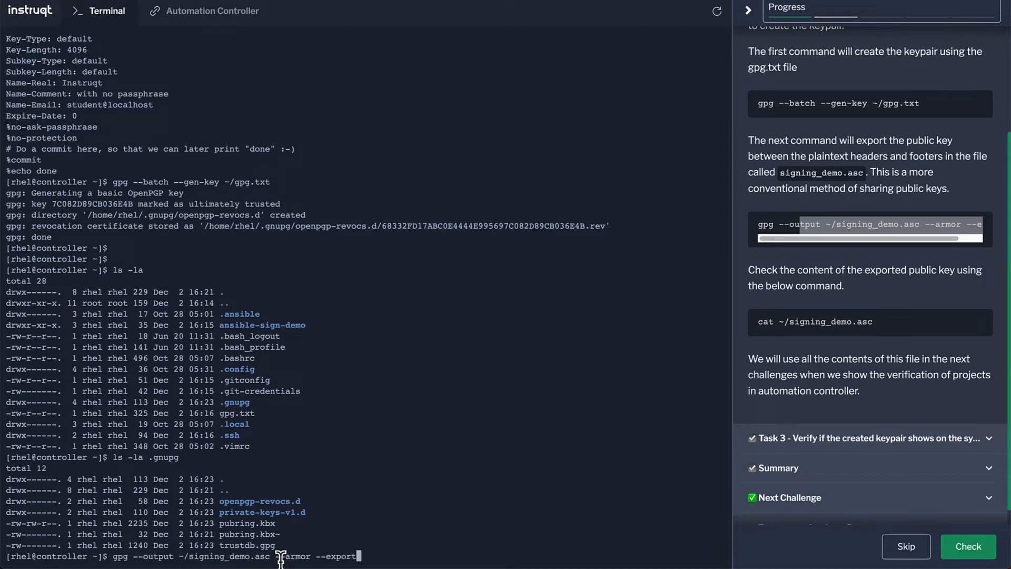
key("Return")
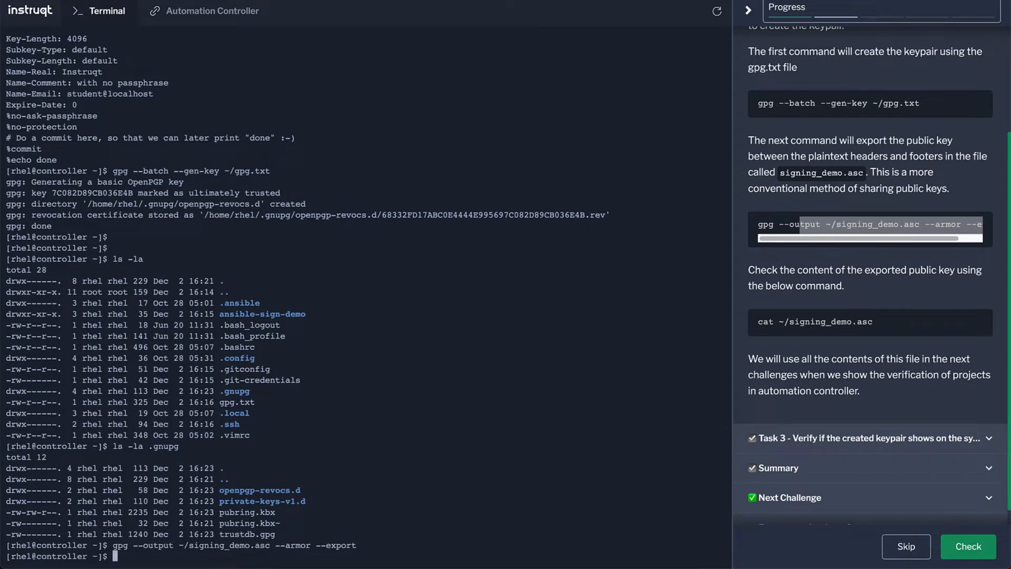
Step: Print the exported public key with 'cat ~/signing_demo.asc'
left_click(979, 323)
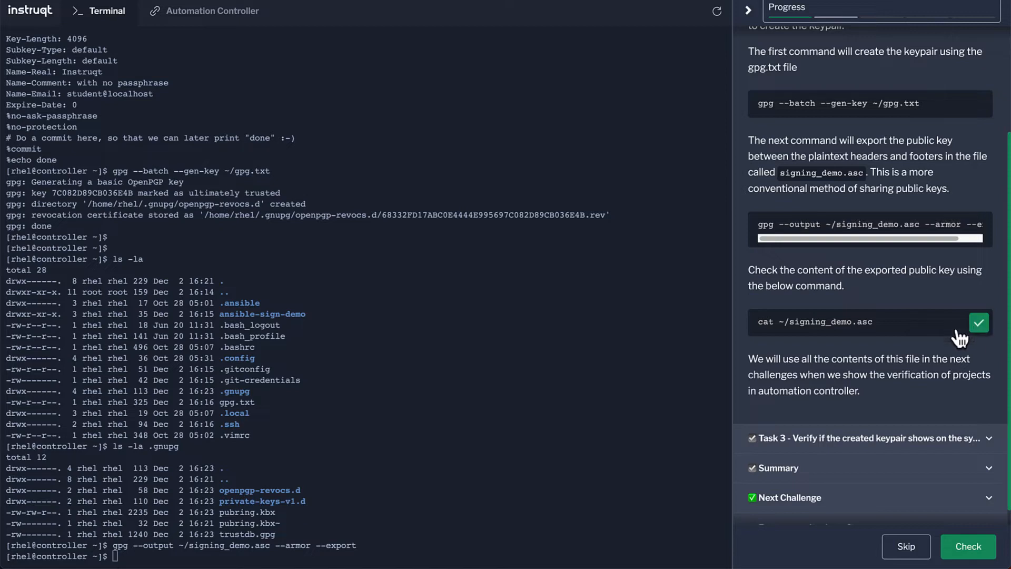
key("ctrl+v")
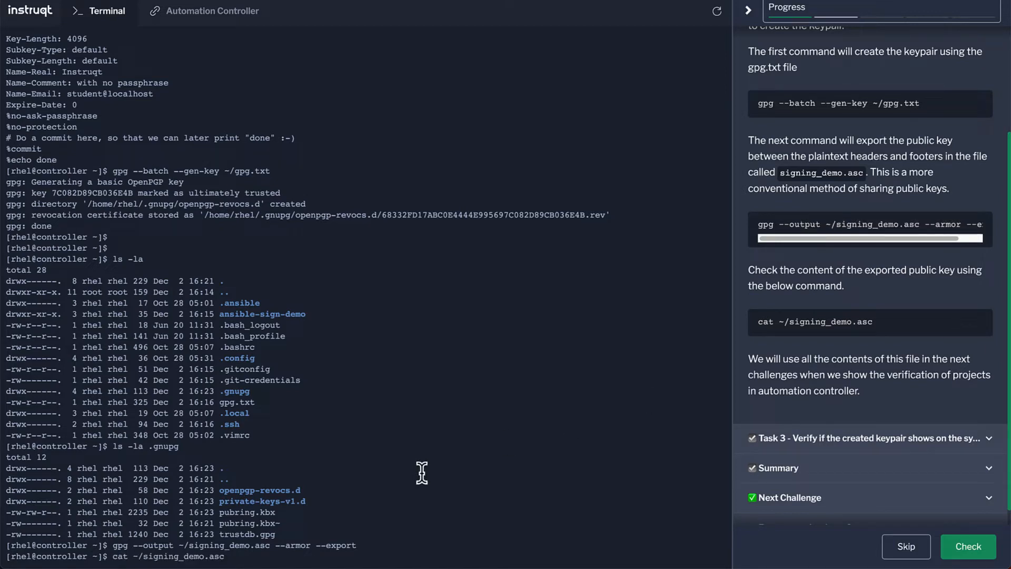
key("Return")
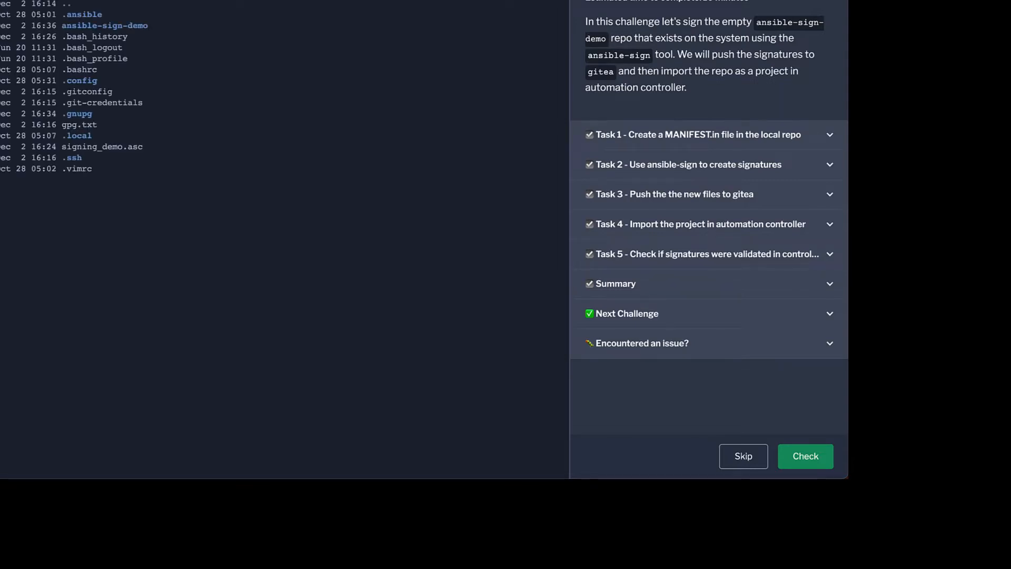
Step: Change into the ansible-sign-demo repo folder and clear the terminal
triple_click(91, 37)
left_click(56, 205)
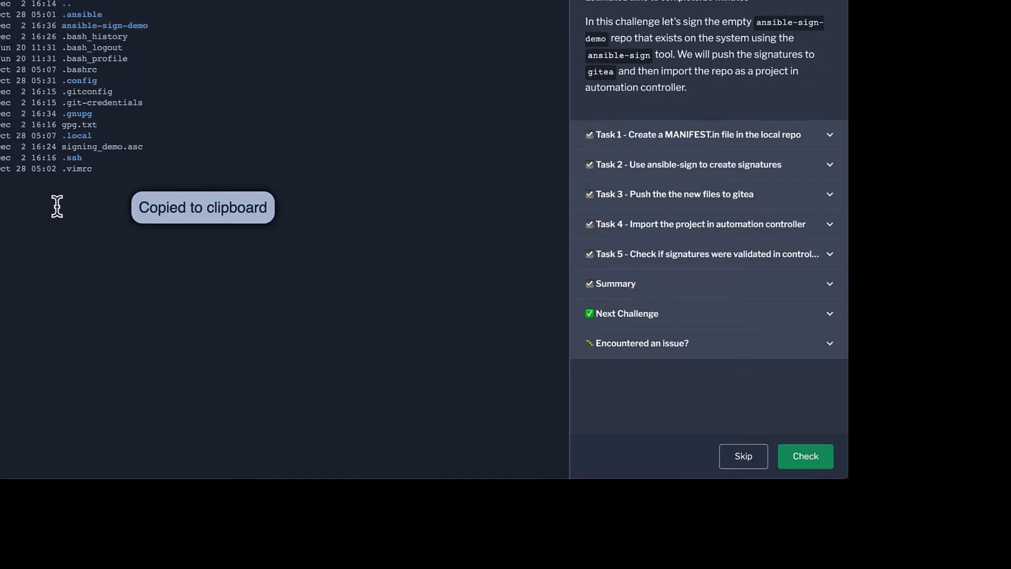
type("cd ans")
key("Tab")
key("Return")
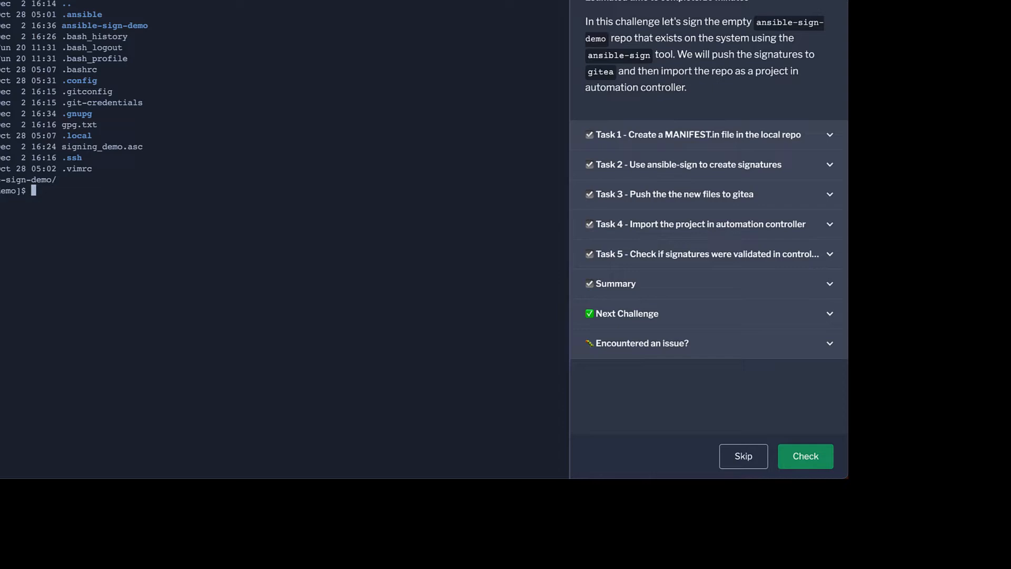
key("Return")
type("tree")
Step: List the repo with tree, ls and ls -la, revealing only README.md and .git
key("Return")
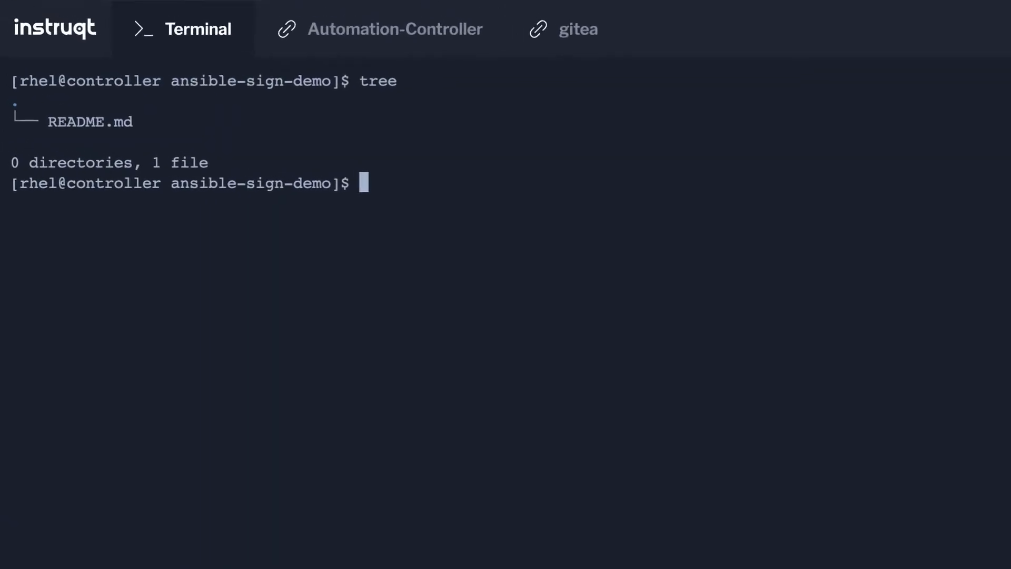
type("l")
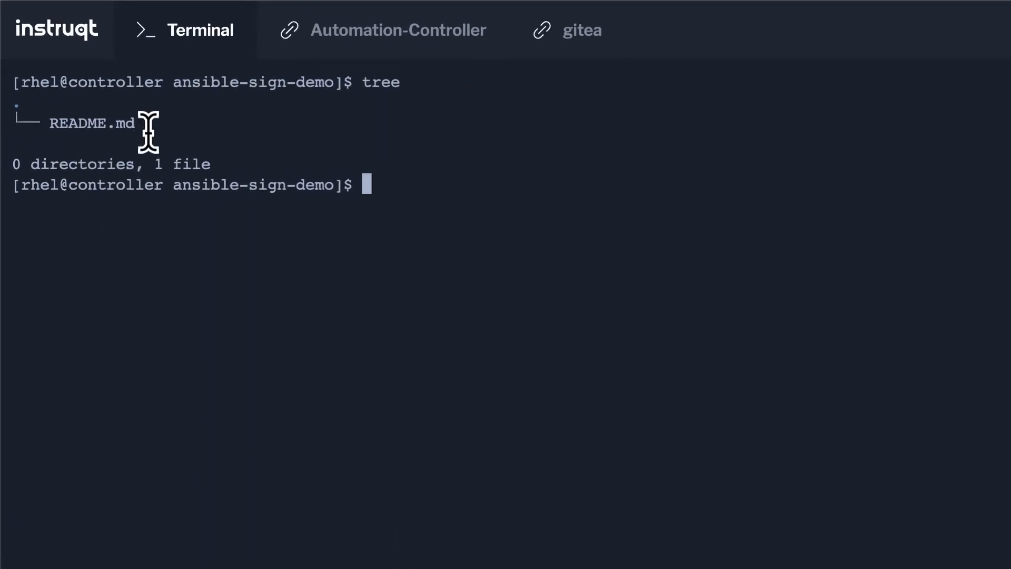
type("s")
key("Return")
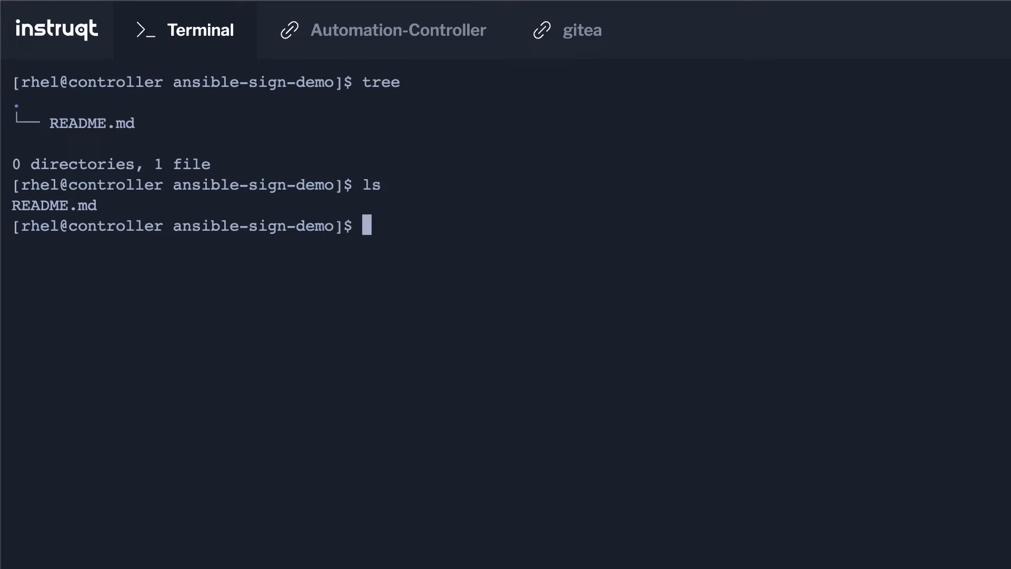
type("ls -la")
key("Return")
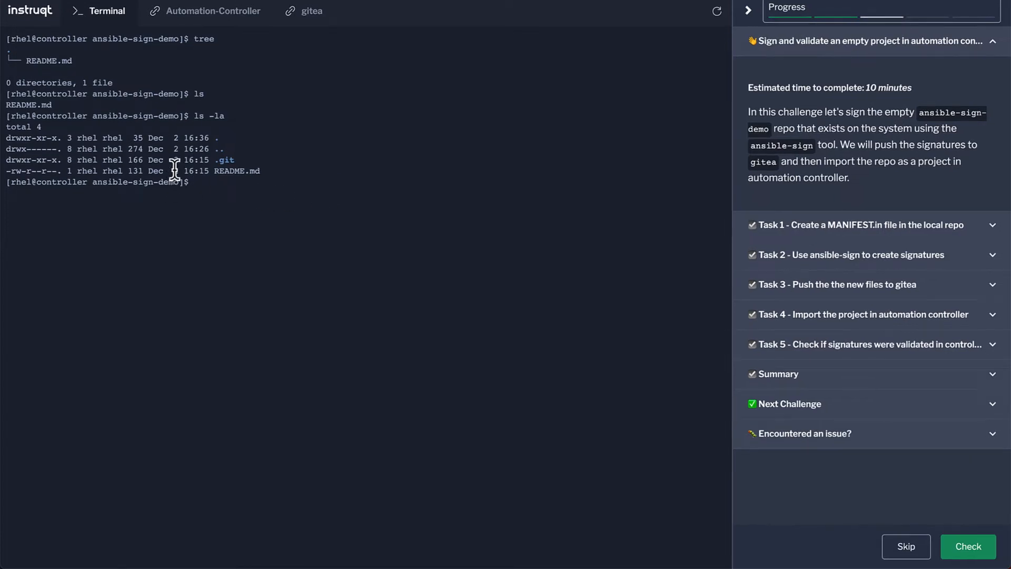
Step: Create MANIFEST.in with the Task 1 heredoc, excluding .git and including README.md
left_click(885, 225)
scroll(822, 308, "down", 2)
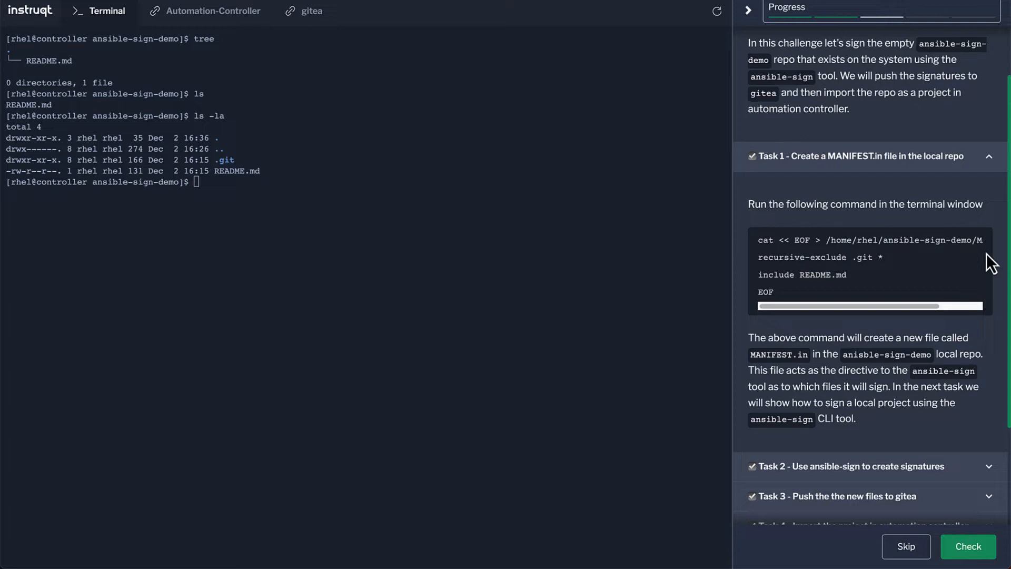
left_click(979, 241)
key("ctrl+v")
key("Return")
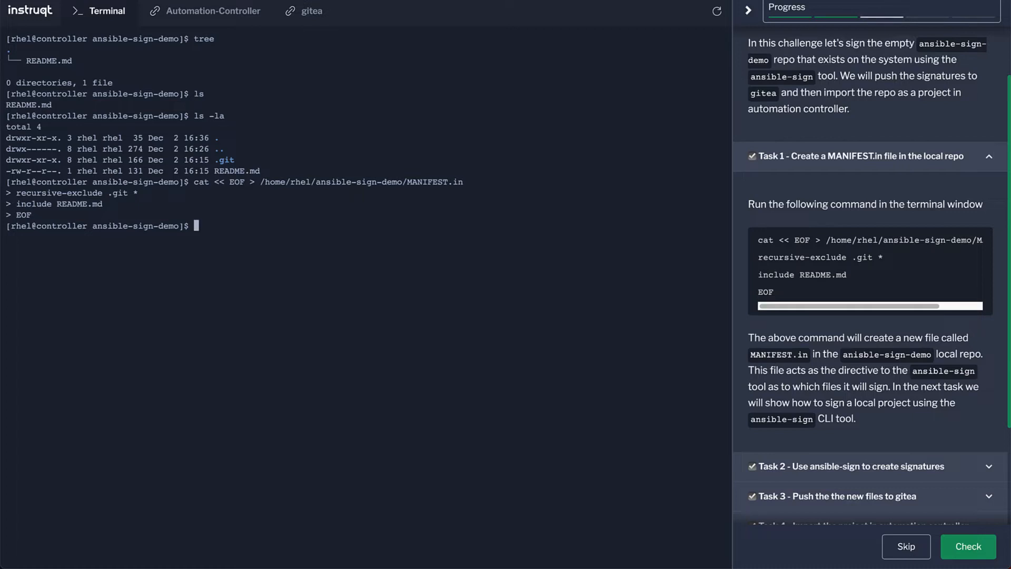
type("cat a")
Step: Print MANIFEST.in to verify its contents, then bring up the Task 2 instructions
key("BackSpace")
type("MANIFEST.in")
key("Return")
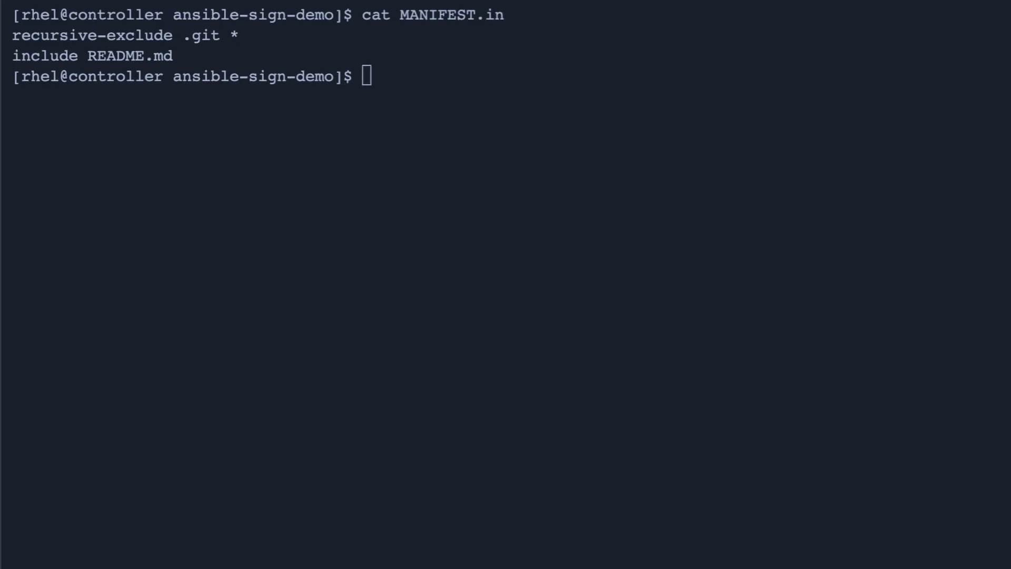
left_click(817, 263)
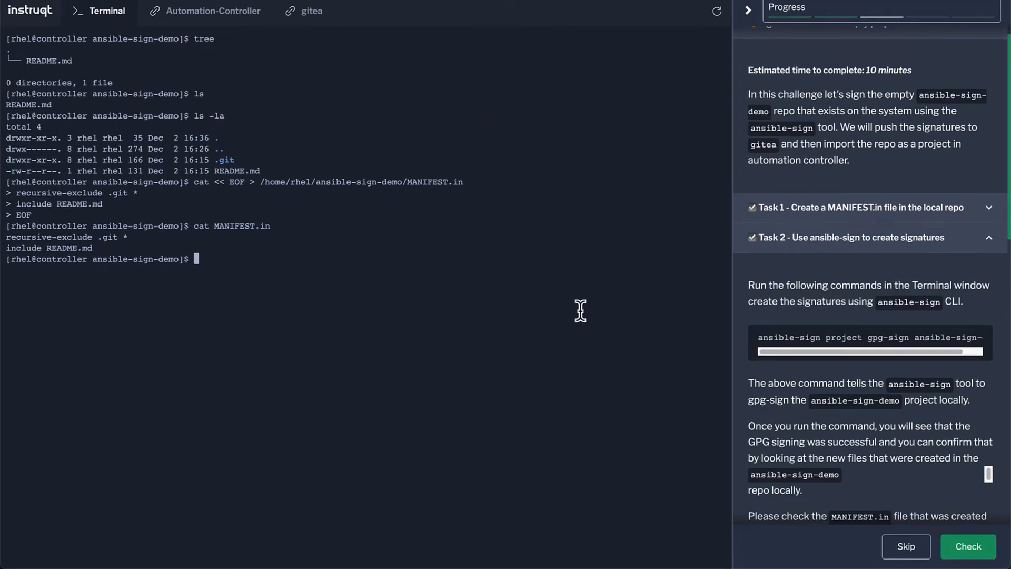
type("cd ..")
Step: Return to the home directory and review ansible-sign --help and its project subcommand help
key("Return")
type("clear")
key("Return")
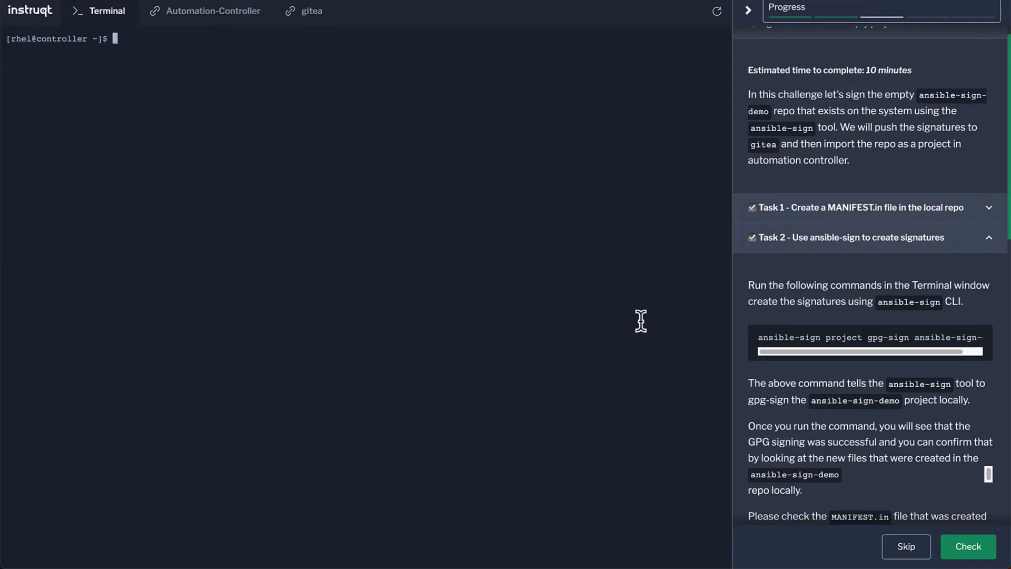
mouse_move(869, 339)
left_click(979, 340)
type("ansible-sign")
type(" --help")
key("Return")
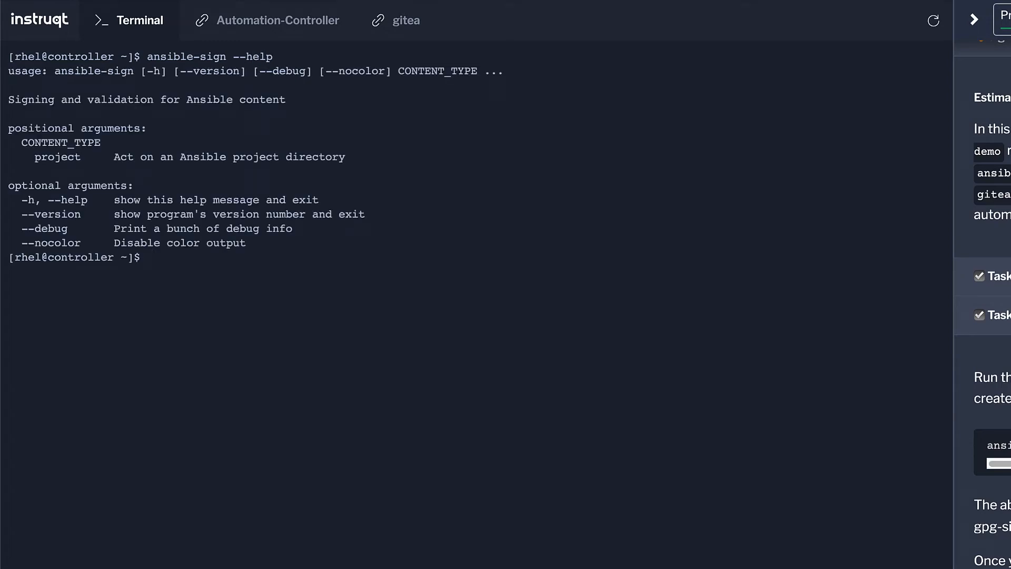
type("ansible-sign ")
type("project --h")
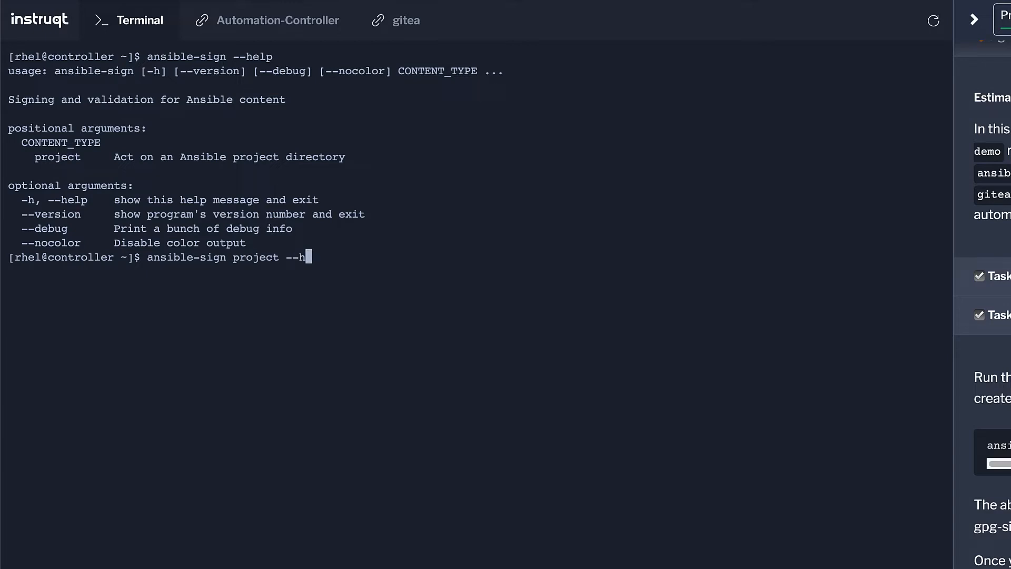
type("elp")
key("Return")
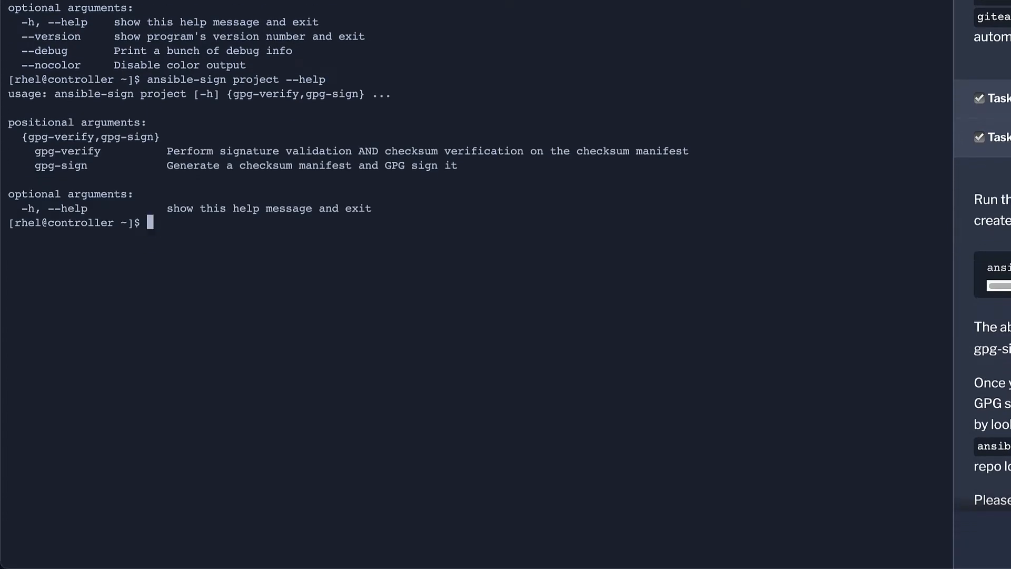
Step: Run 'ansible-sign project gpg-sign ansible-sign-demo', fixing the misspelled folder name
key("Up")
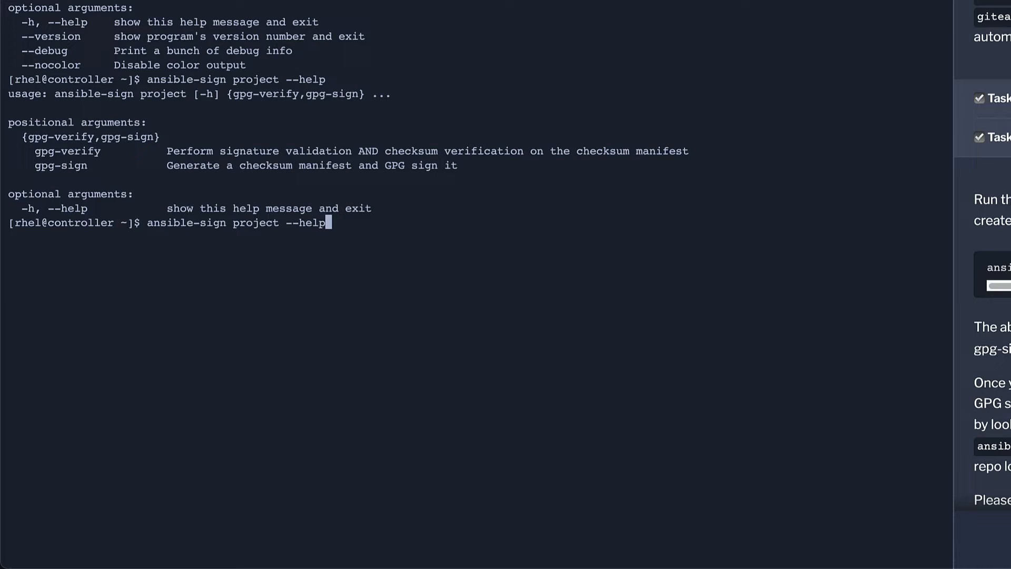
key("BackSpace")
key("BackSpace")
key("BackSpace")
key("BackSpace")
type("g")
type("pg-sign ansibl")
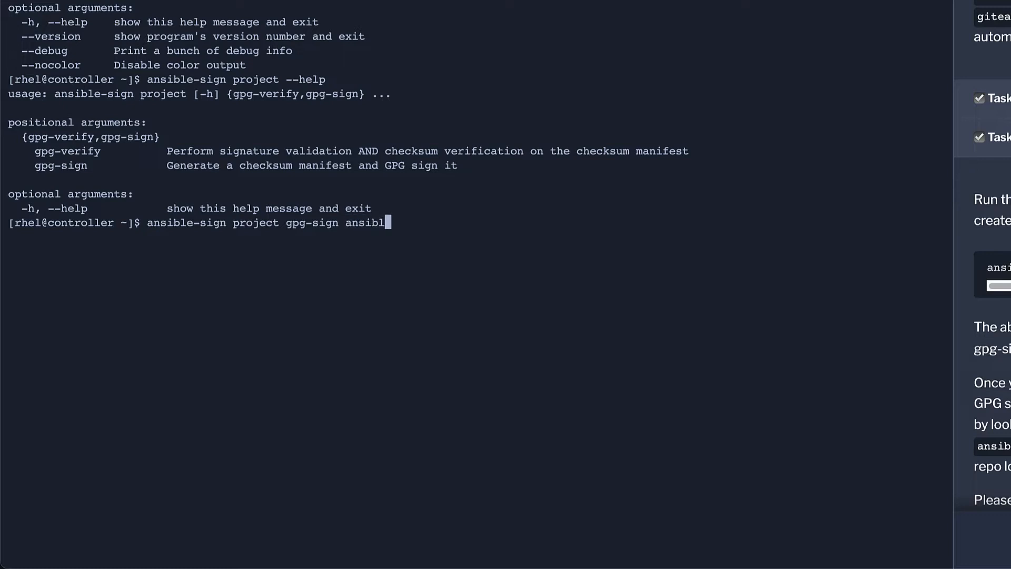
type("e-sign-demos")
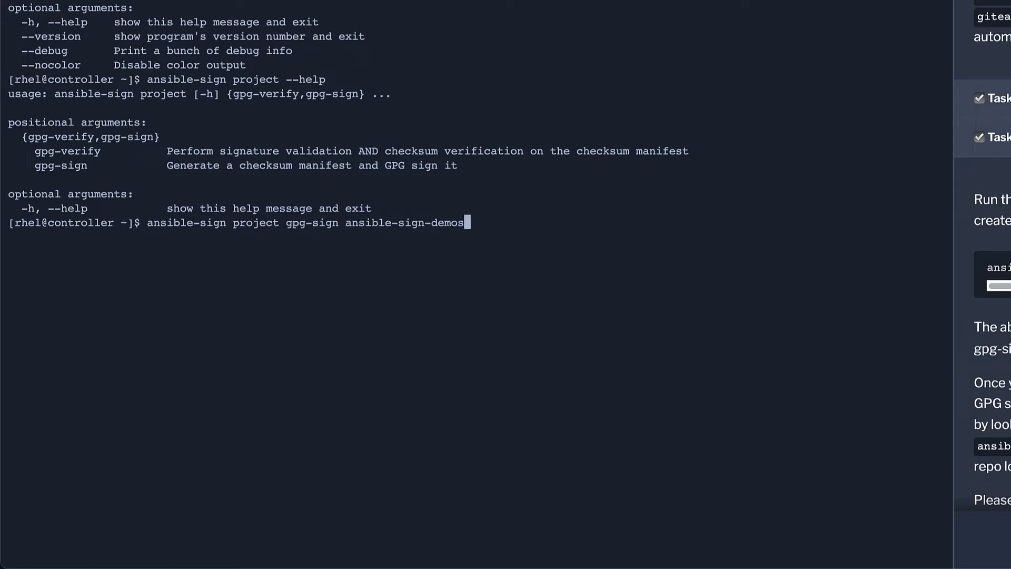
key("Up")
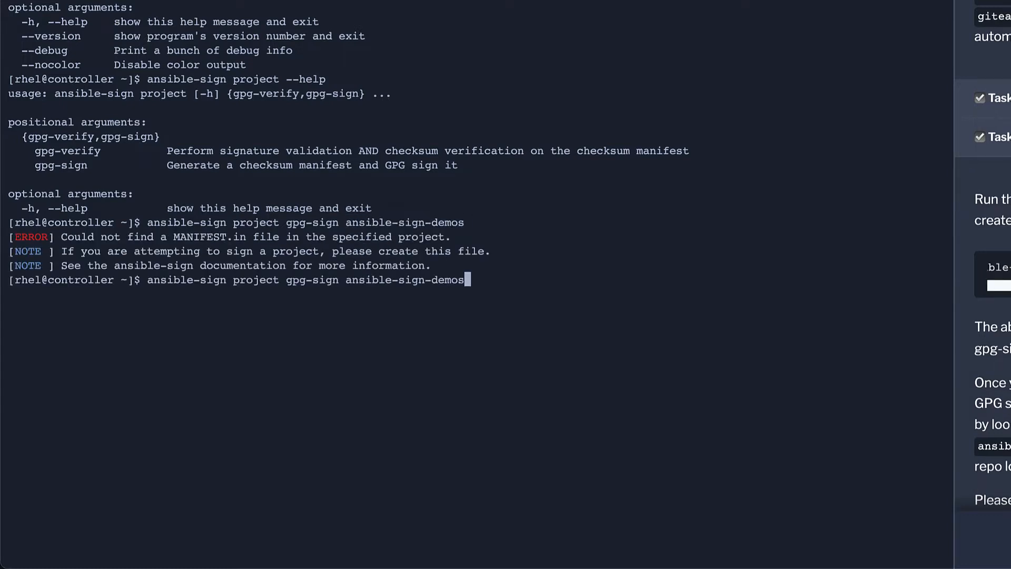
key("BackSpace")
key("Return")
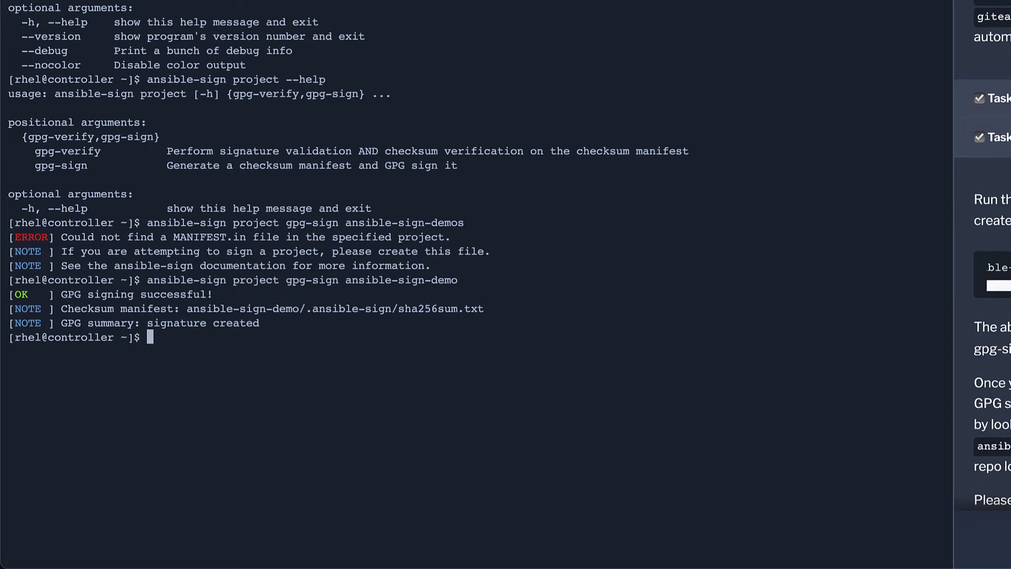
type("ls ")
type("-la /ans")
Step: List the signed ansible-sign-demo repo in detail and move into the project folder
key("BackSpace")
key("BackSpace")
key("BackSpace")
key("BackSpace")
type("ans")
key("Tab")
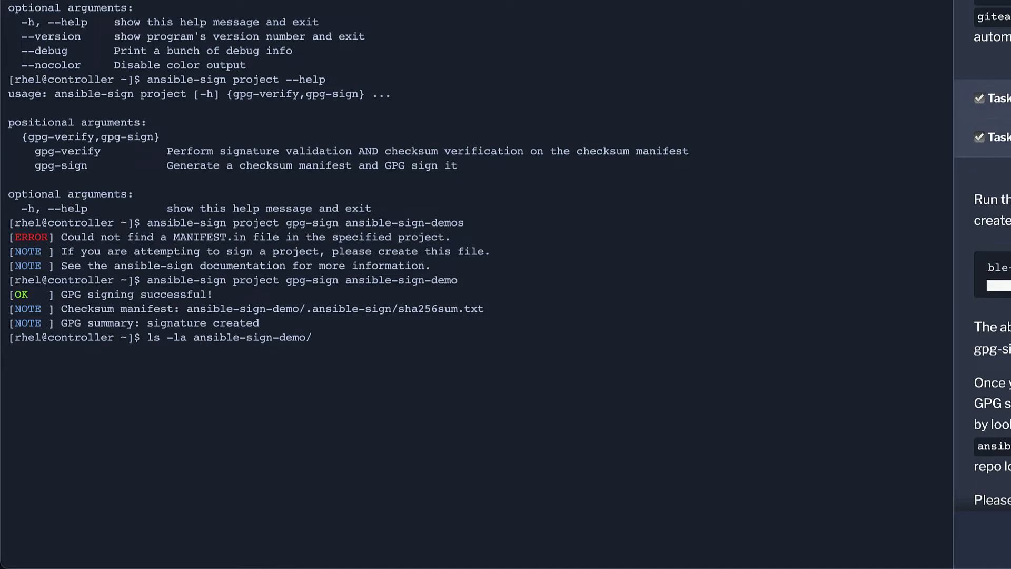
key("Return")
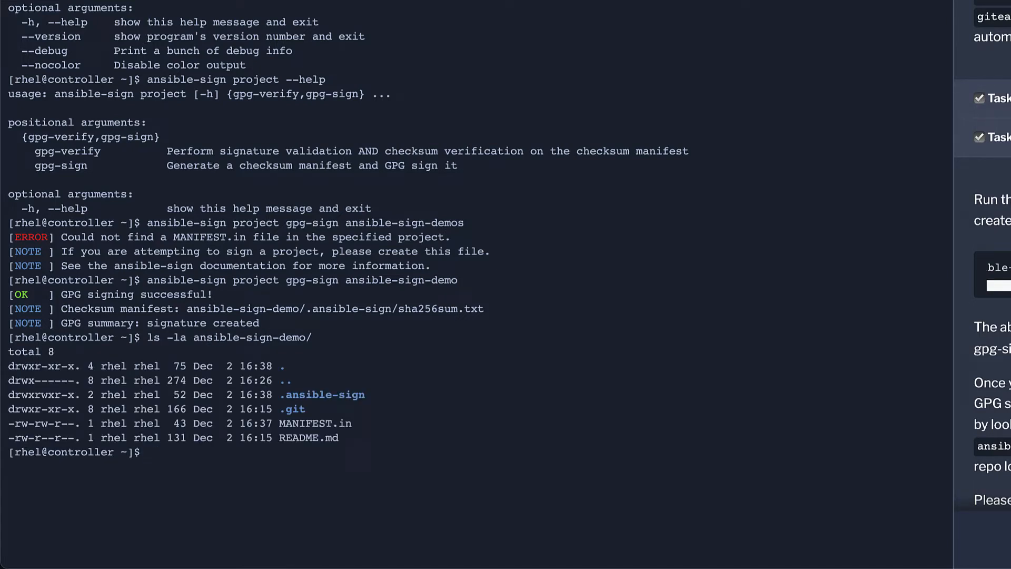
key("Up")
key("BackSpace")
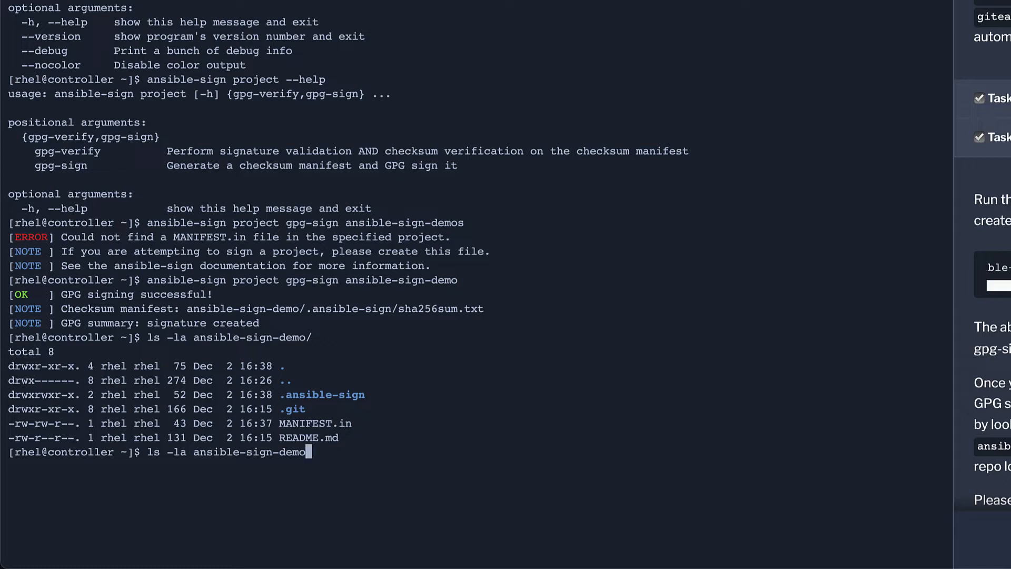
key("BackSpace")
key("BackSpace")
key("BackSpace")
key("BackSpace")
key("BackSpace")
key("BackSpace")
key("BackSpace")
key("BackSpace")
type("c")
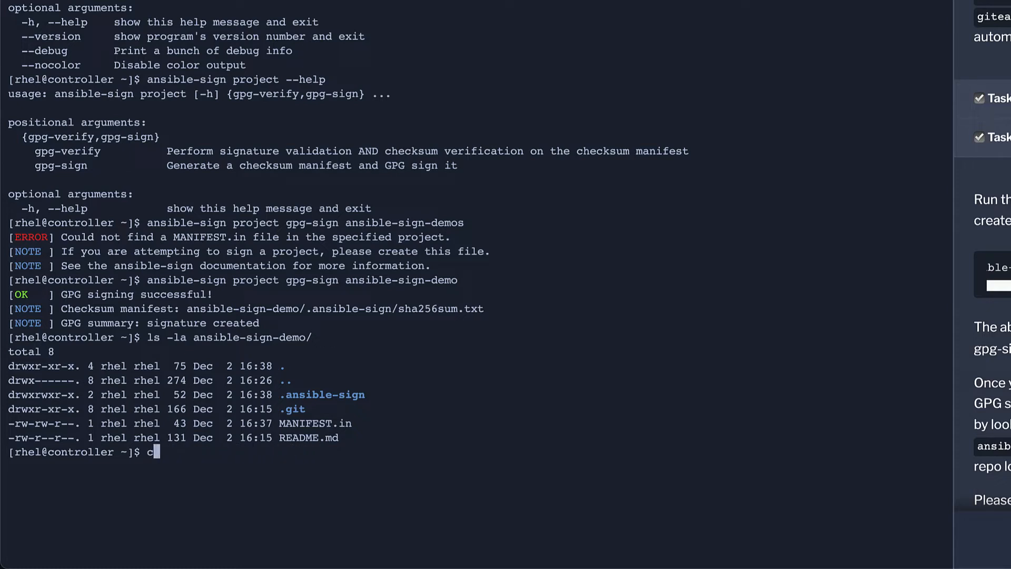
type("d ans")
key("BackSpace")
key("BackSpace")
key("BackSpace")
type("ans")
key("Tab")
key("Return")
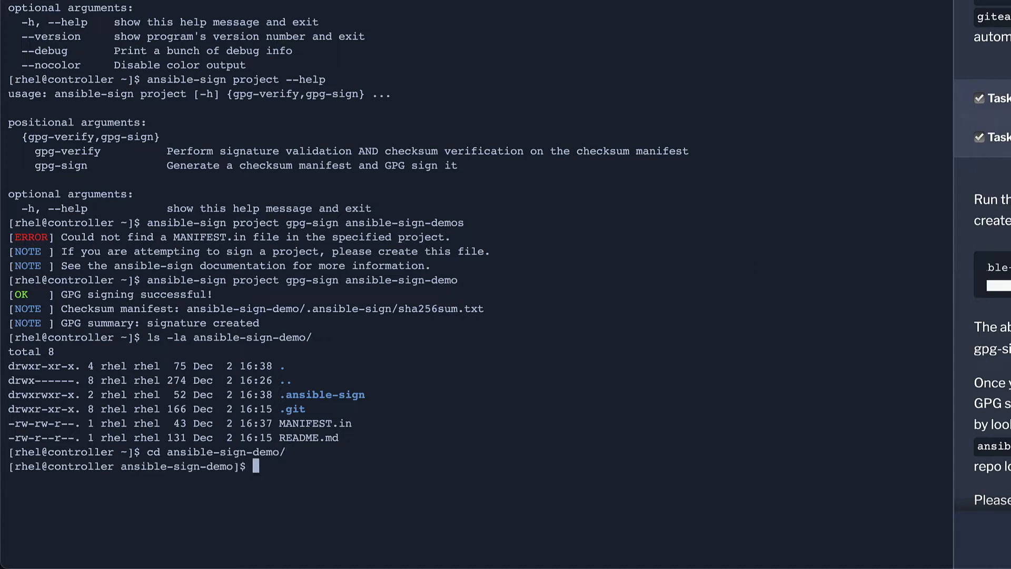
scroll(983, 284, "down", 5)
scroll(982, 285, "down", 1)
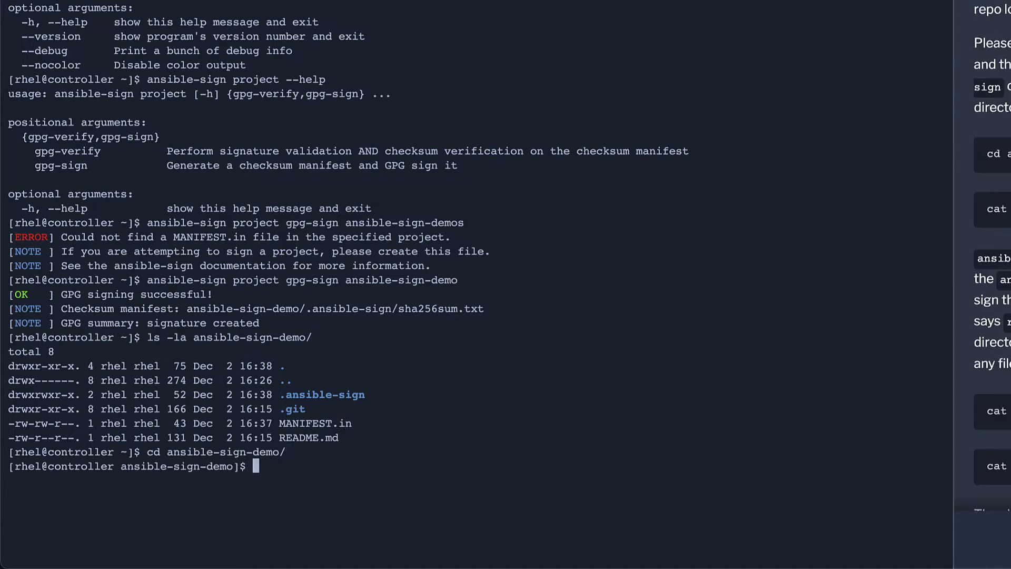
scroll(983, 284, "down", 2)
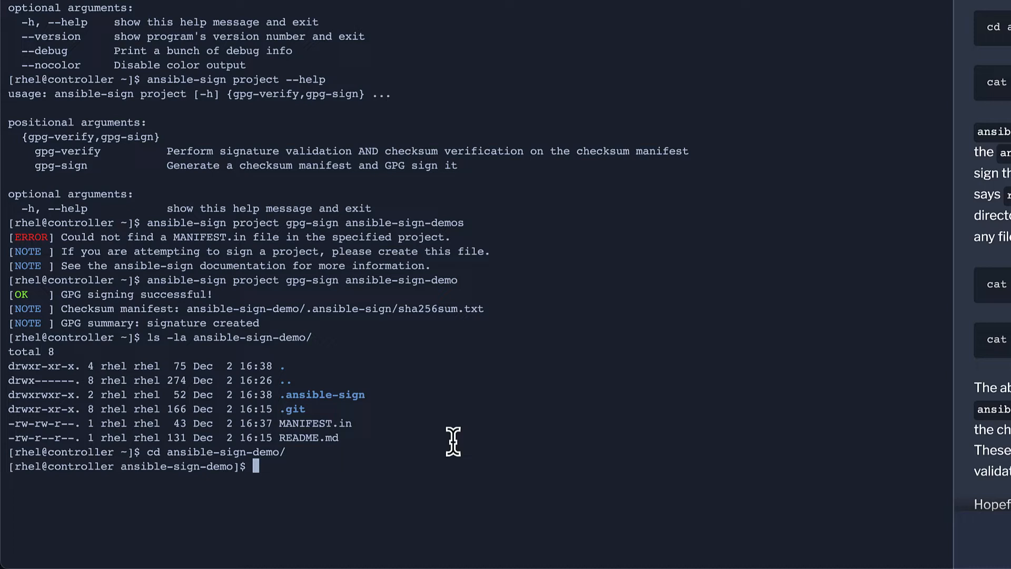
type("cat .ansible-sign/sha256sum.txt")
Step: Print .ansible-sign/sha256sum.txt and its .sig PGP signature file
key("Return")
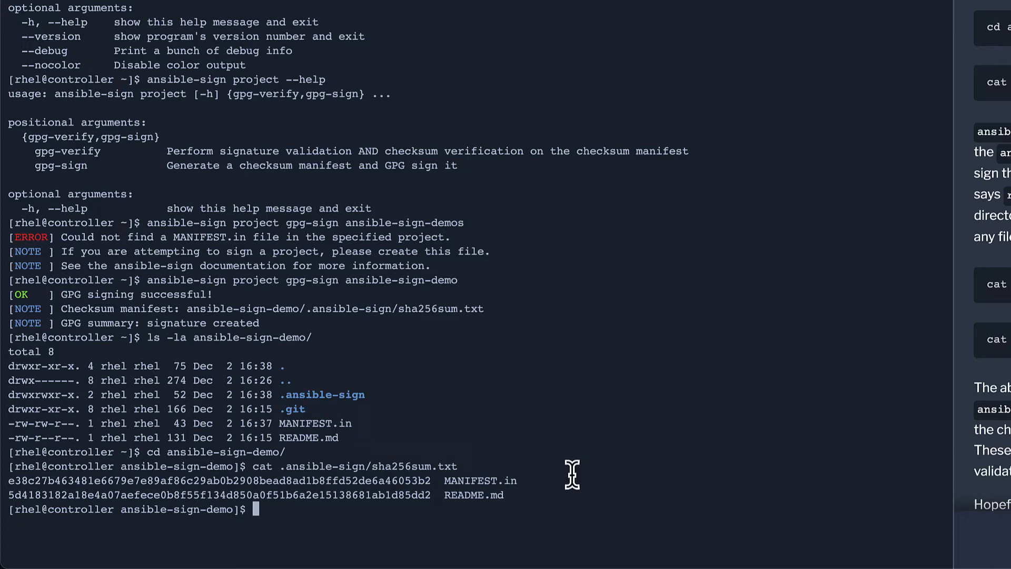
type("cat .ansible-sign/sha256sum.txt.sig")
key("Return")
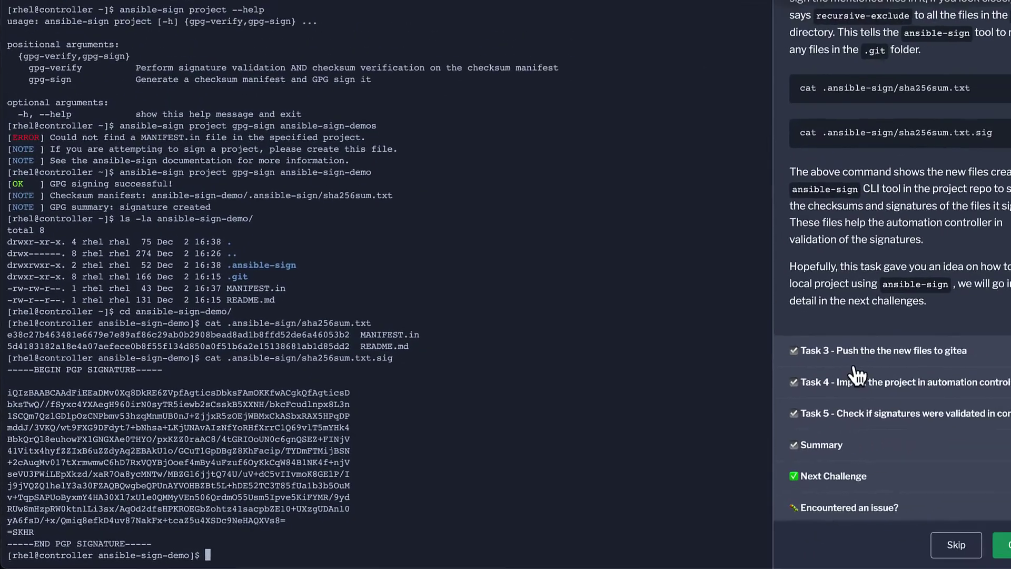
Step: Stage the signature files and MANIFEST.in with the Task 3 git add command
left_click(759, 316)
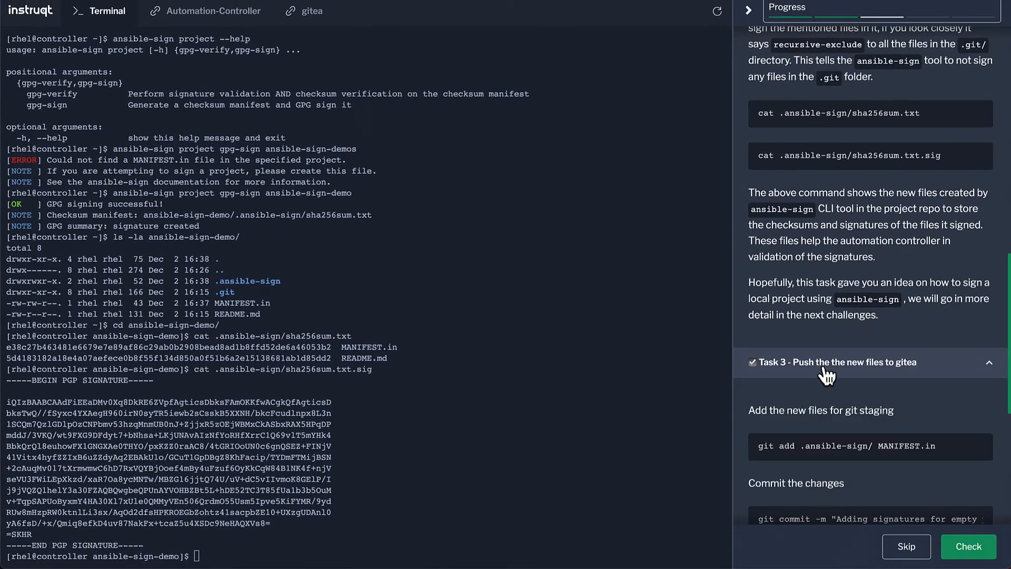
scroll(823, 367, "down", 2)
mouse_move(870, 302)
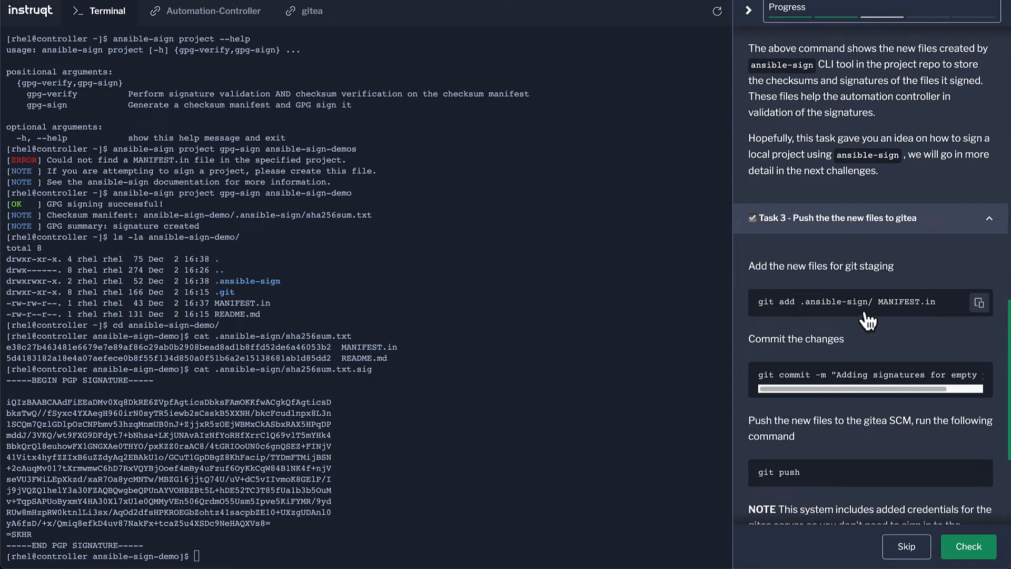
left_click(978, 305)
type("git add .ansible-sign/ MANIFEST.in")
key("Return")
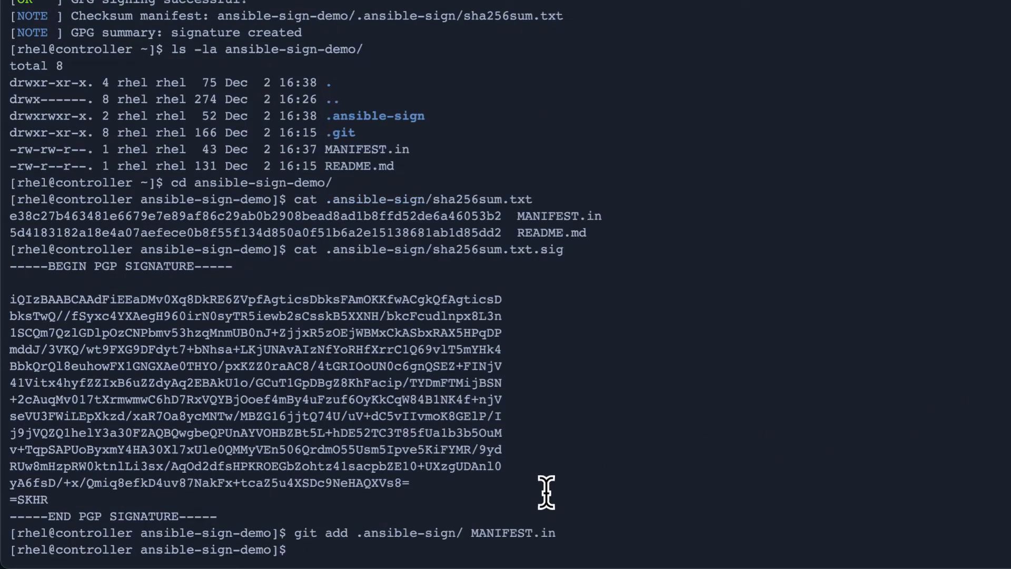
type("git commit -m \"Adding signatures for empty project\"")
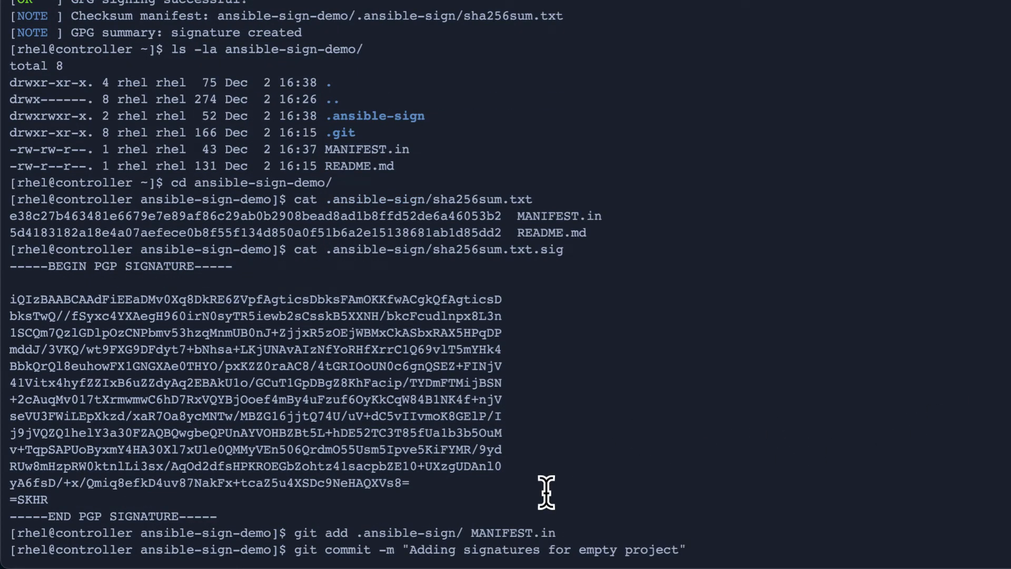
Step: Commit and push the changes to the gitea repository, then switch to the gitea tab
key("Return")
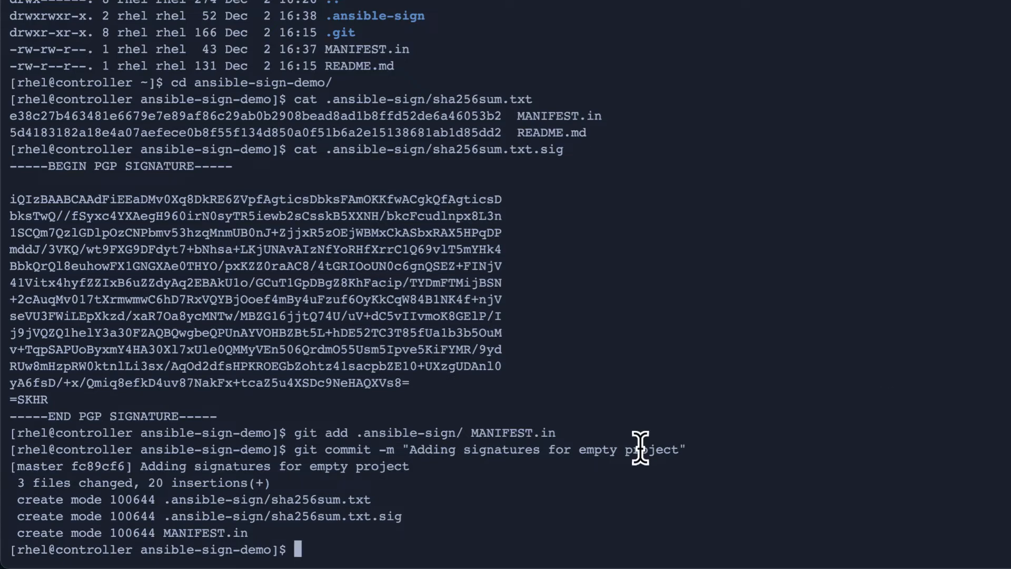
type("git push")
key("Return")
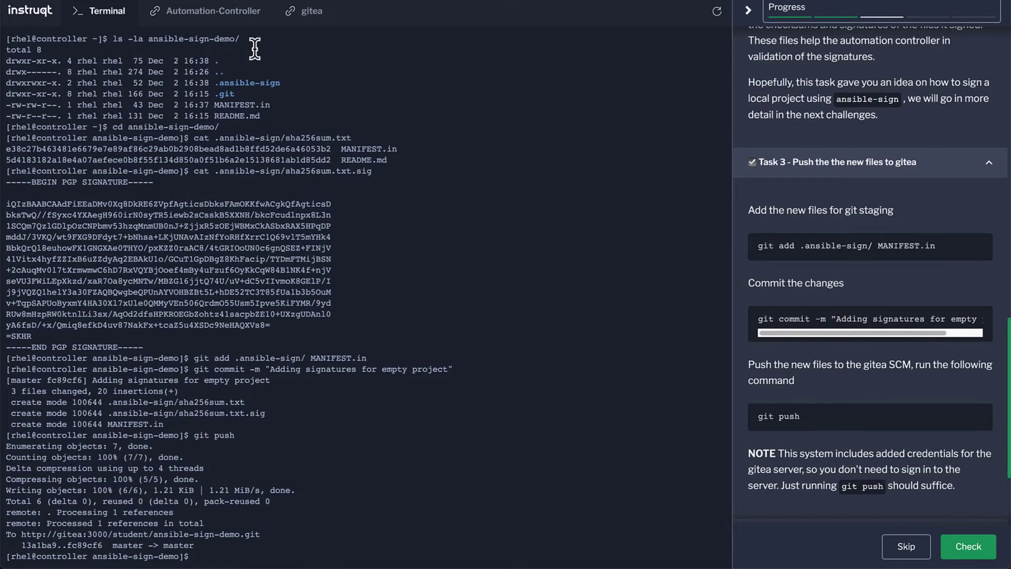
left_click(305, 14)
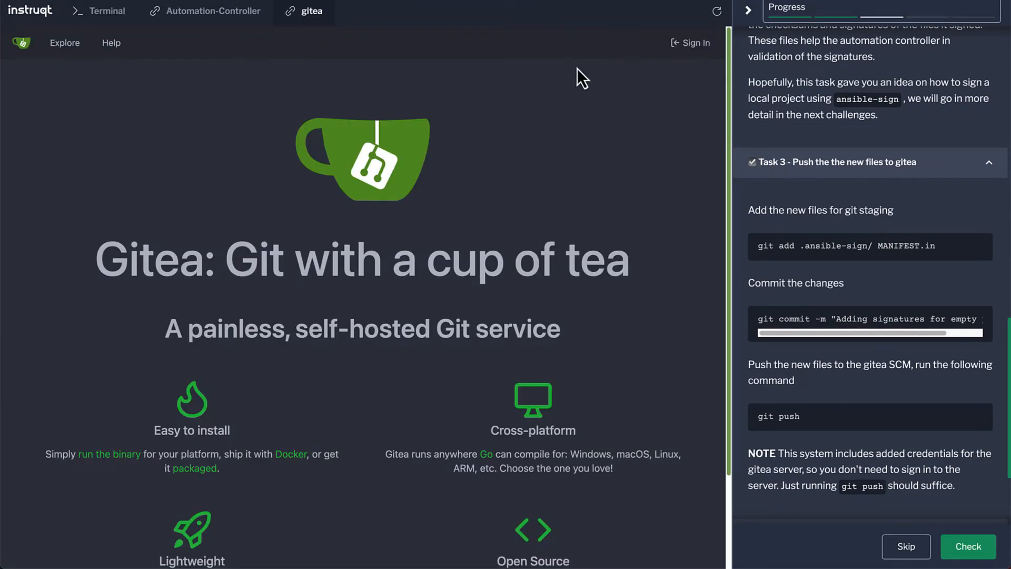
Step: Return to the Terminal tab and expand Task 4 on importing the project into automation controller
left_click(99, 13)
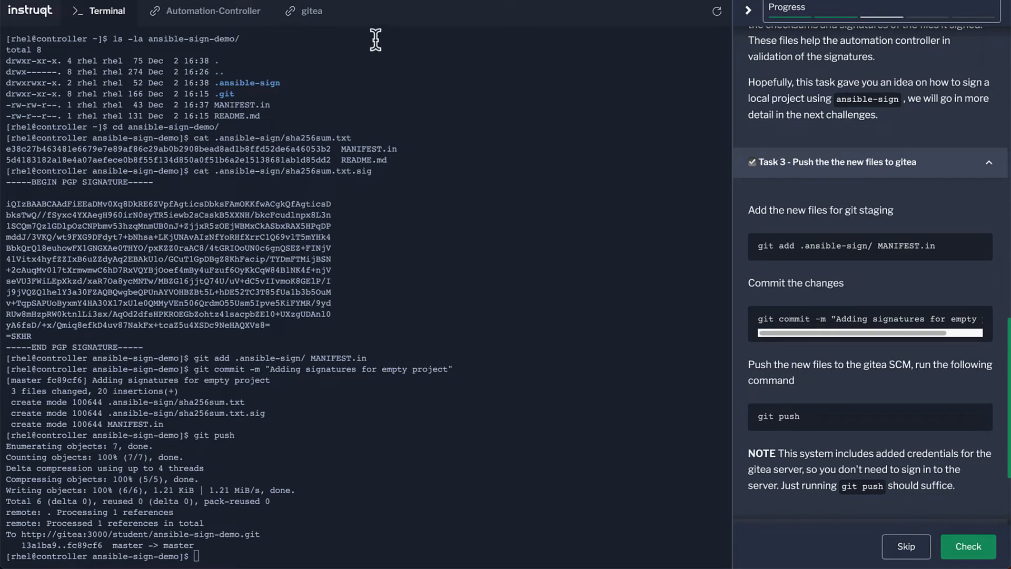
scroll(920, 433, "down", 1)
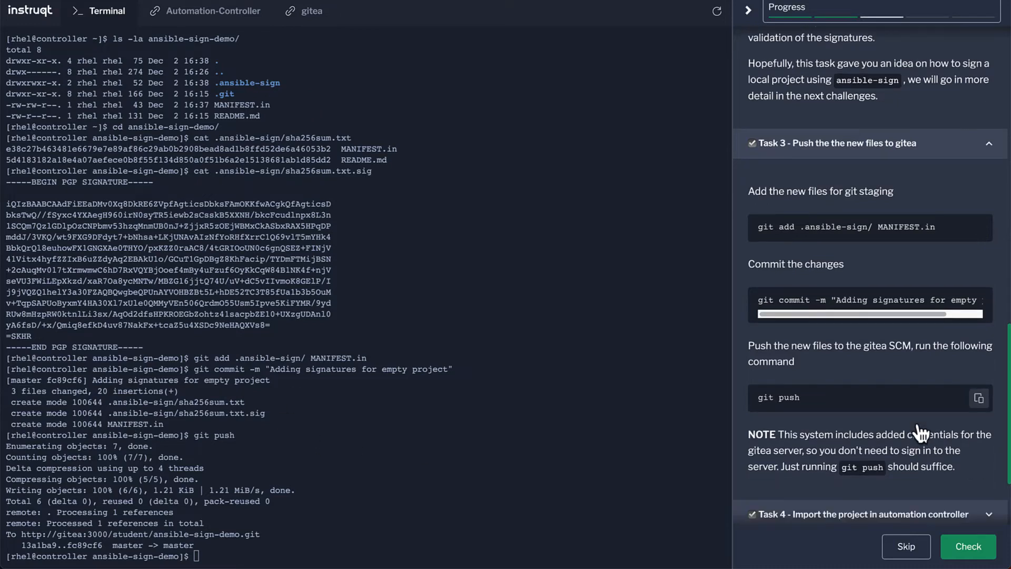
scroll(920, 433, "down", 3)
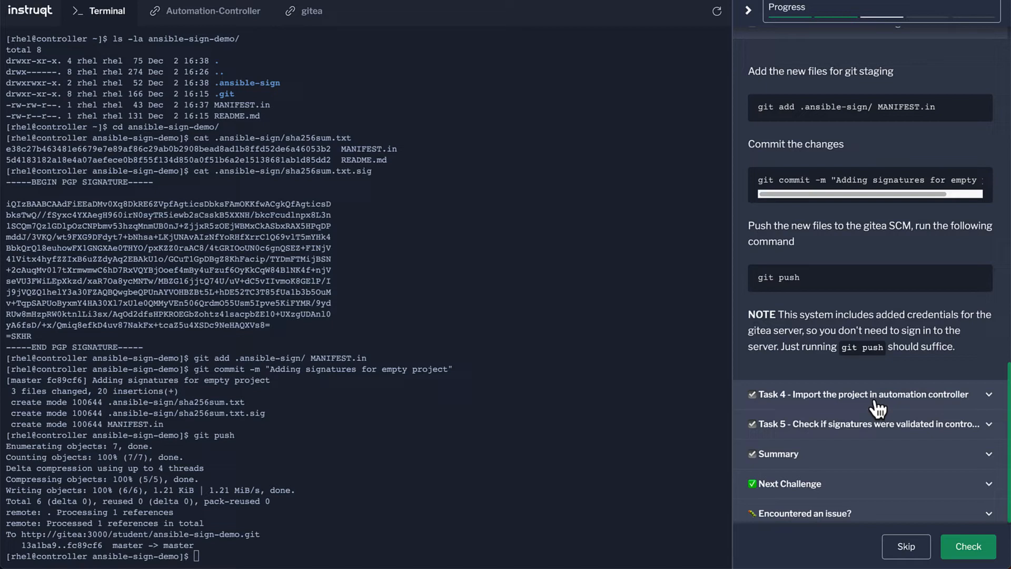
left_click(817, 395)
scroll(869, 404, "down", 1)
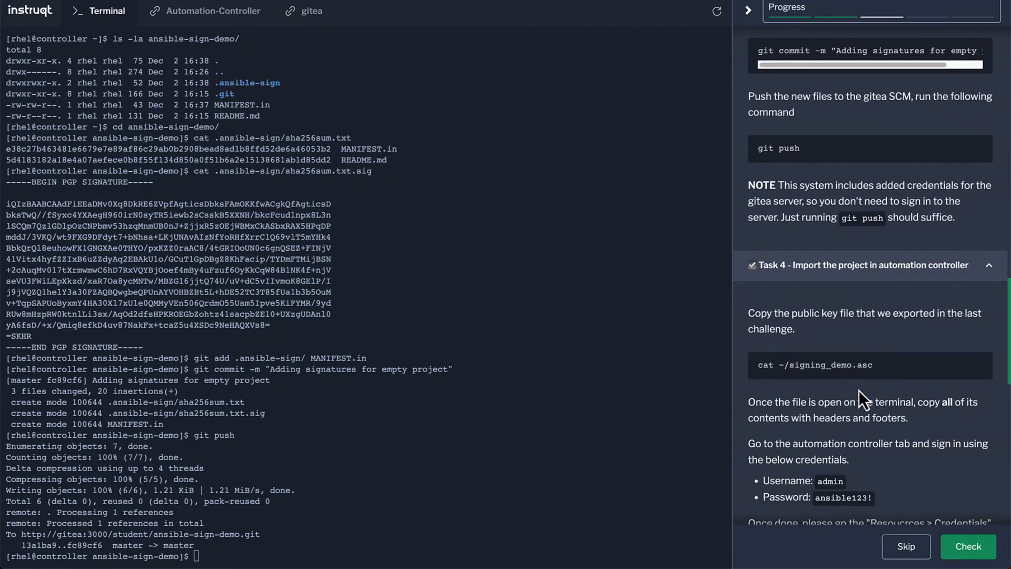
scroll(845, 372, "down", 1)
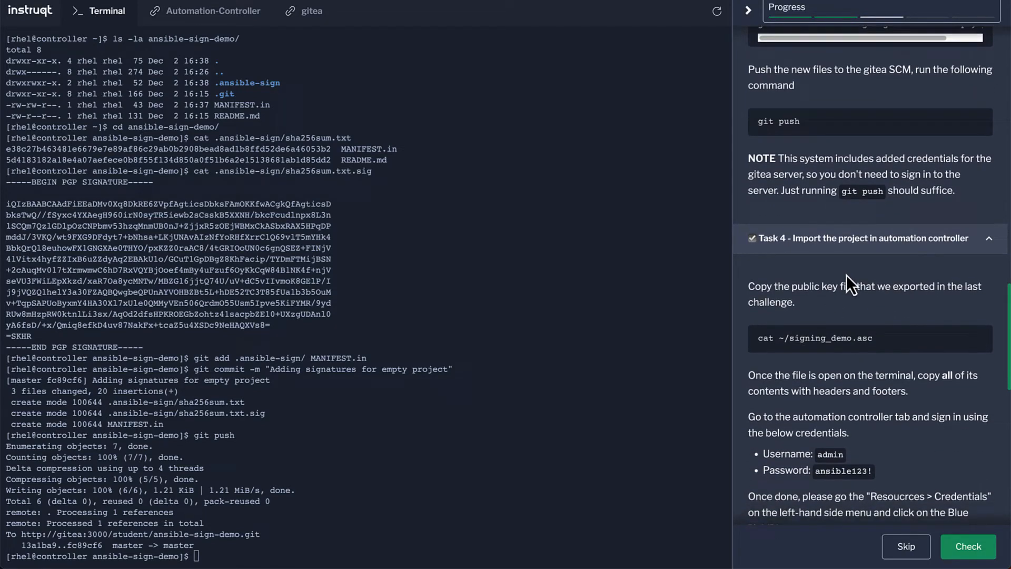
Step: Copy the public key cat command and log into Automation Controller as admin
mouse_move(869, 364)
left_click(978, 340)
left_click(238, 14)
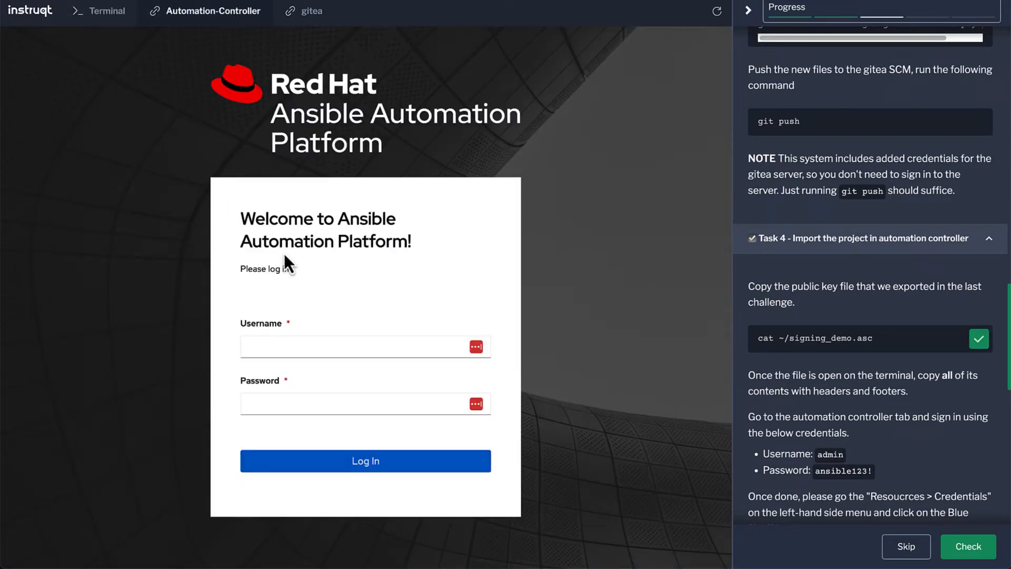
left_click(313, 346)
type("admin")
key("Tab")
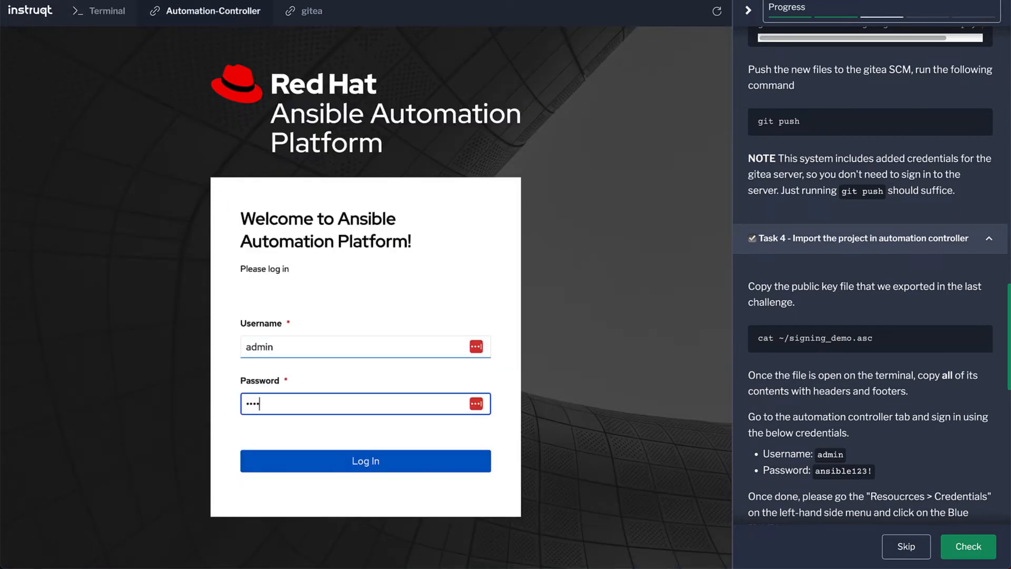
type("!")
key("Return")
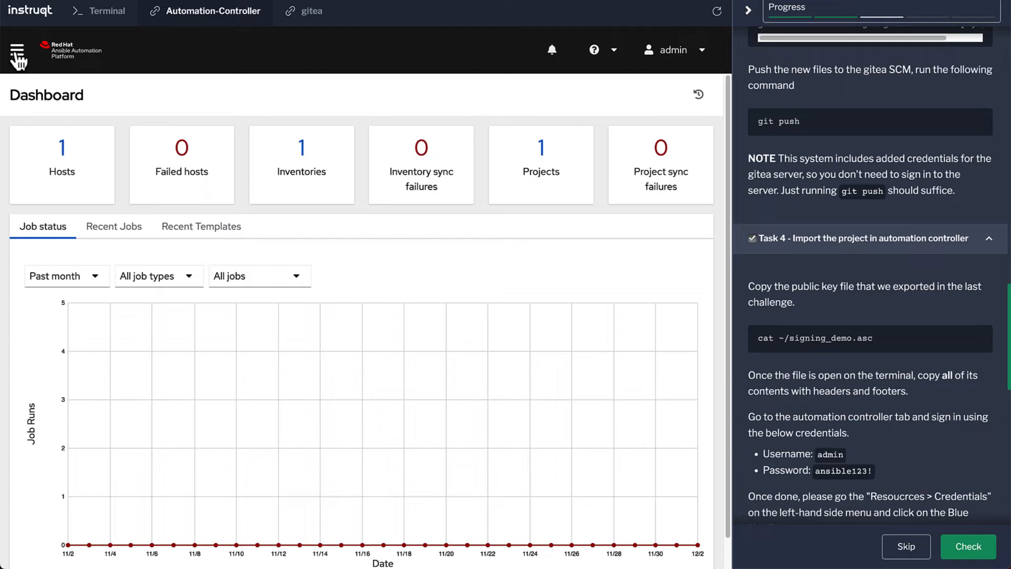
Step: Navigate to Resources > Credentials to list the stored credentials
left_click(17, 51)
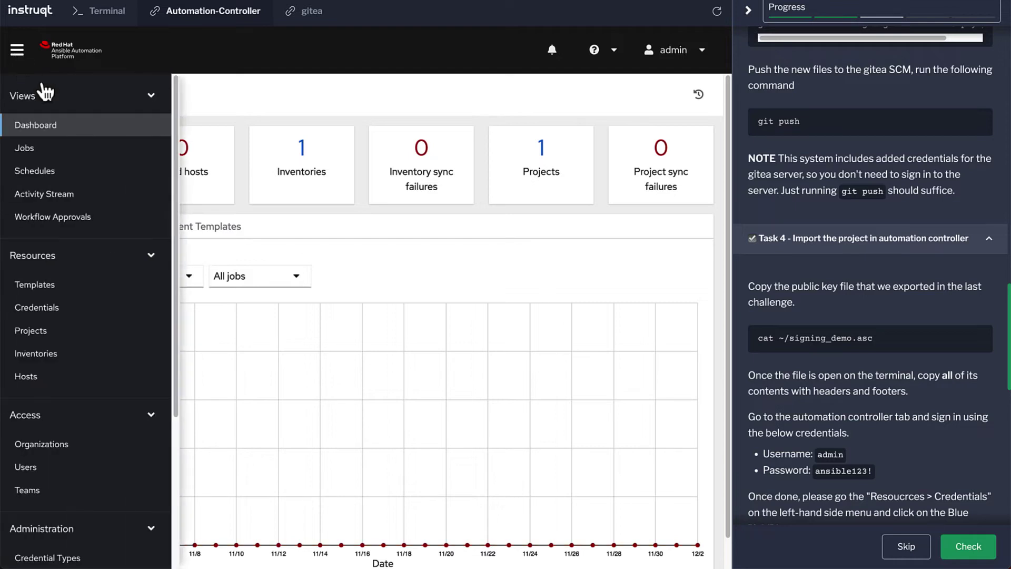
left_click(62, 313)
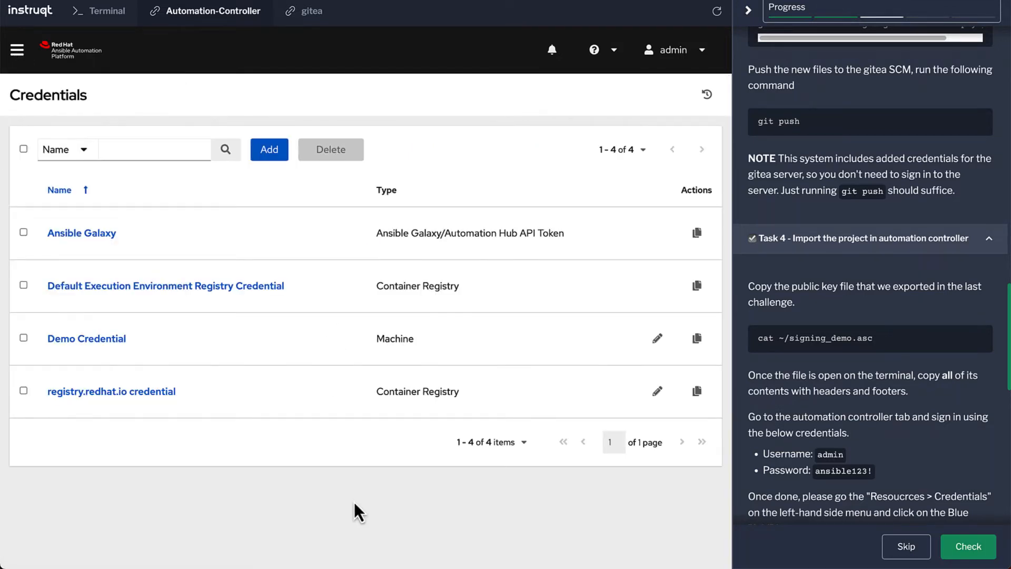
Step: Start a new credential and name it ansible-sign, pasted from the instructions
left_click(269, 151)
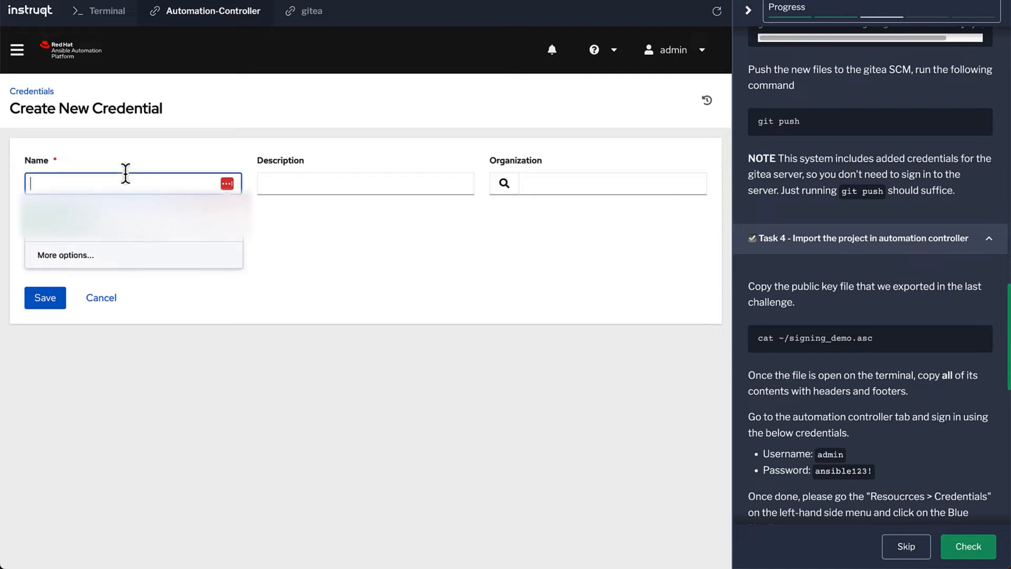
scroll(814, 333, "down", 4)
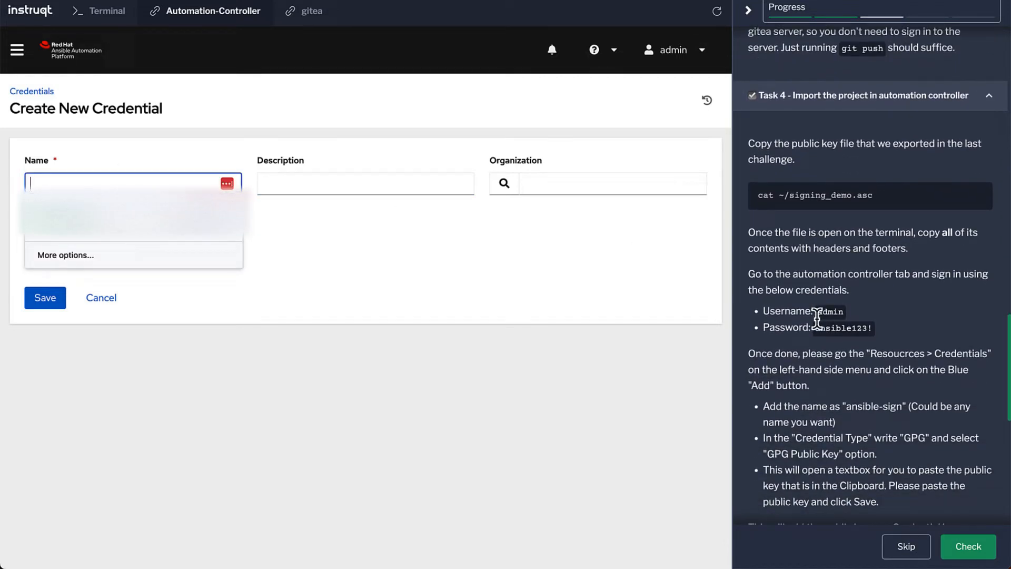
left_click_drag(846, 385, 891, 387)
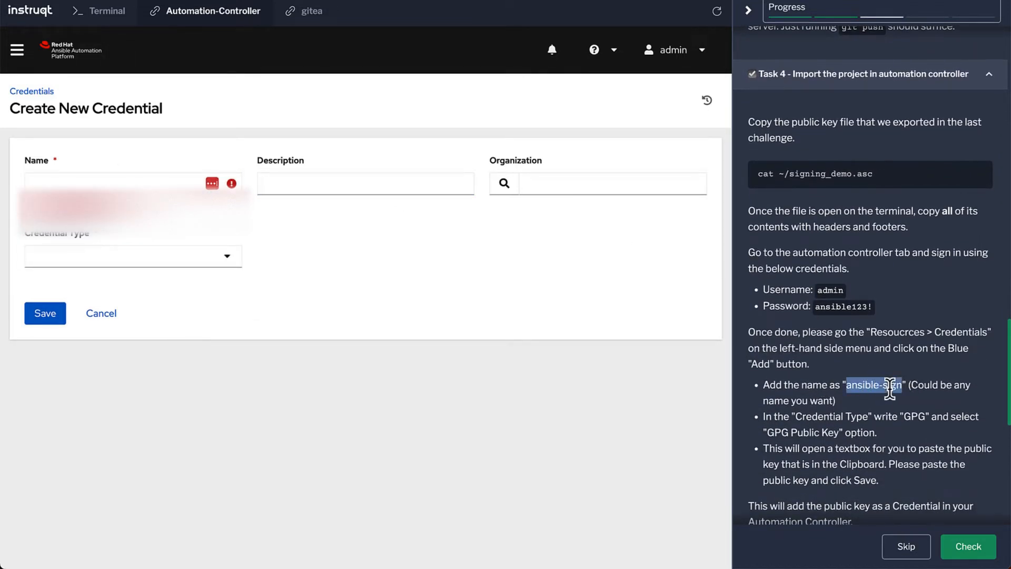
left_click(103, 184)
key("ctrl+v")
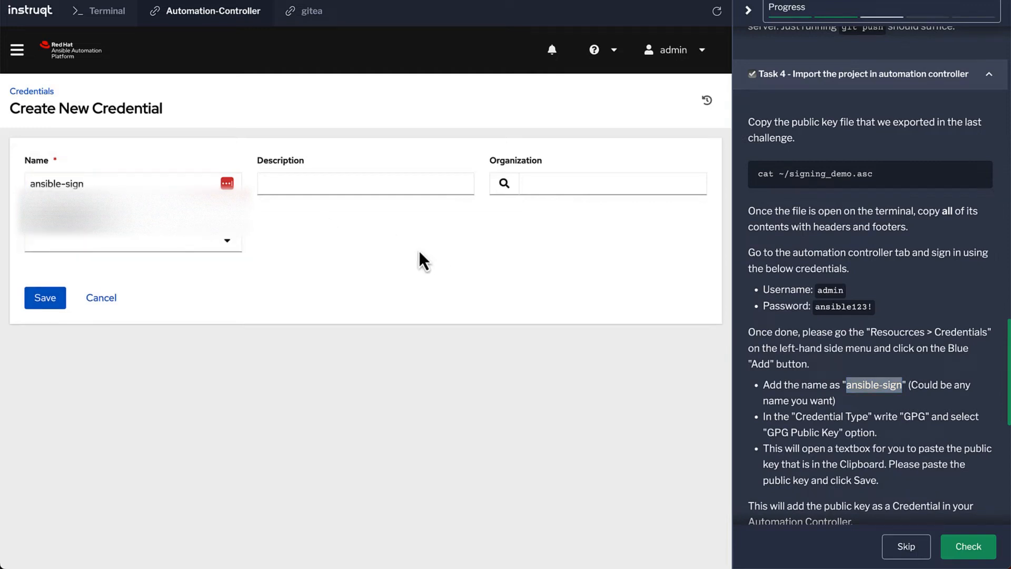
Step: Choose GPG Public Key as the credential type so the key field appears
left_click(114, 240)
type("pg")
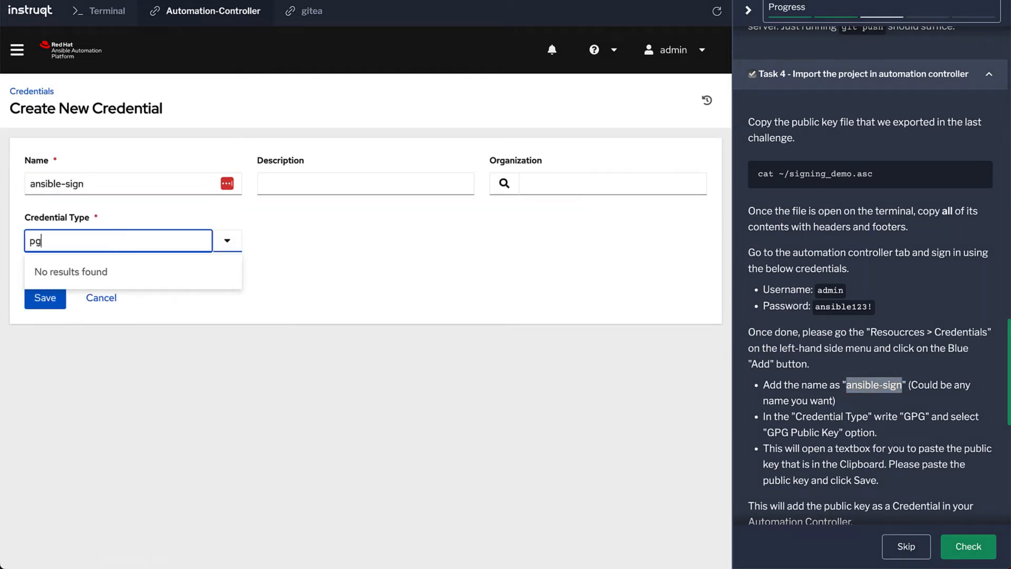
key("BackSpace")
key("BackSpace")
key("BackSpace")
type("ke")
key("BackSpace")
key("BackSpace")
type("GPG")
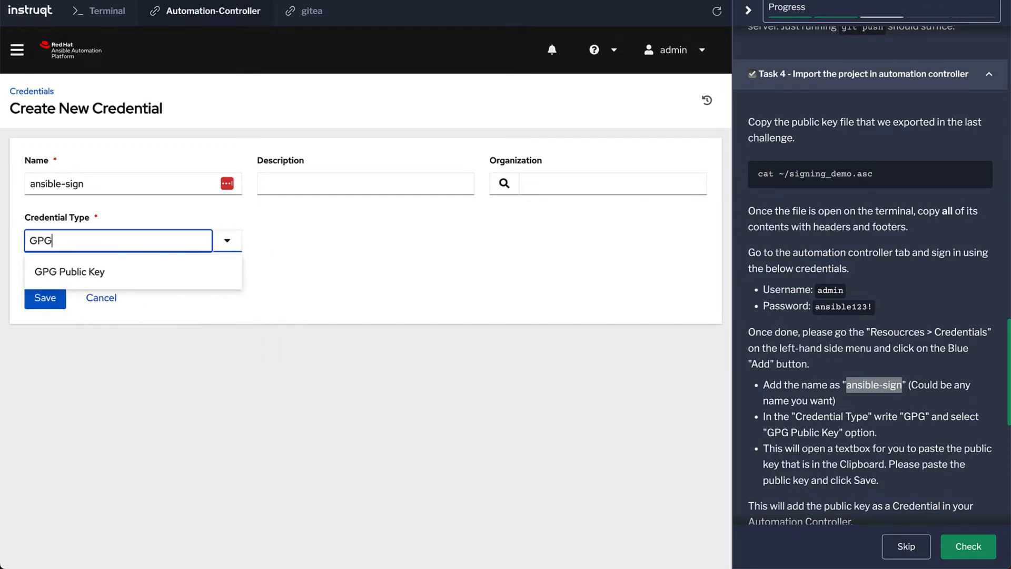
left_click(114, 272)
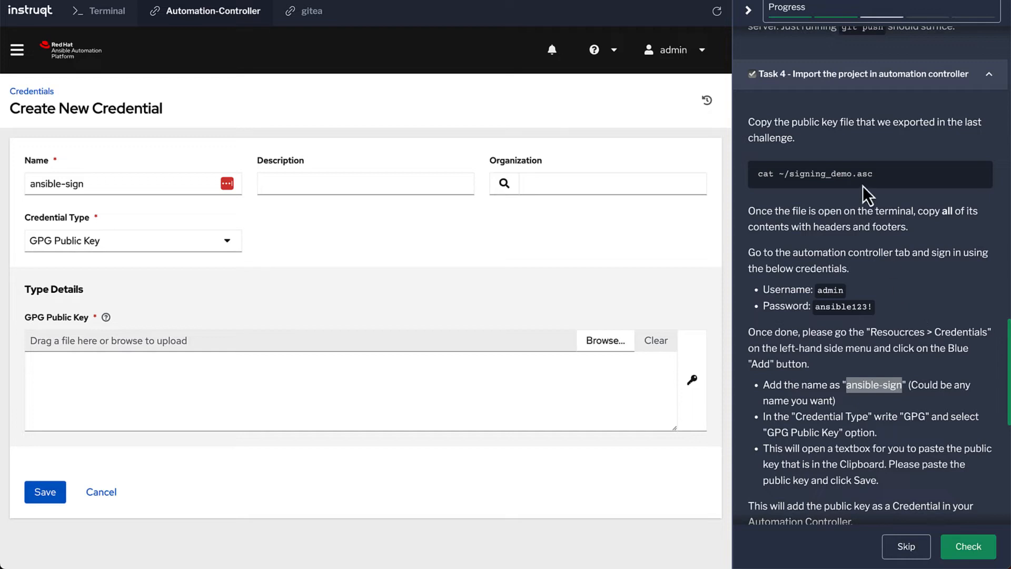
Step: Run the cat command in the terminal and select the printed PGP public key block
left_click(979, 174)
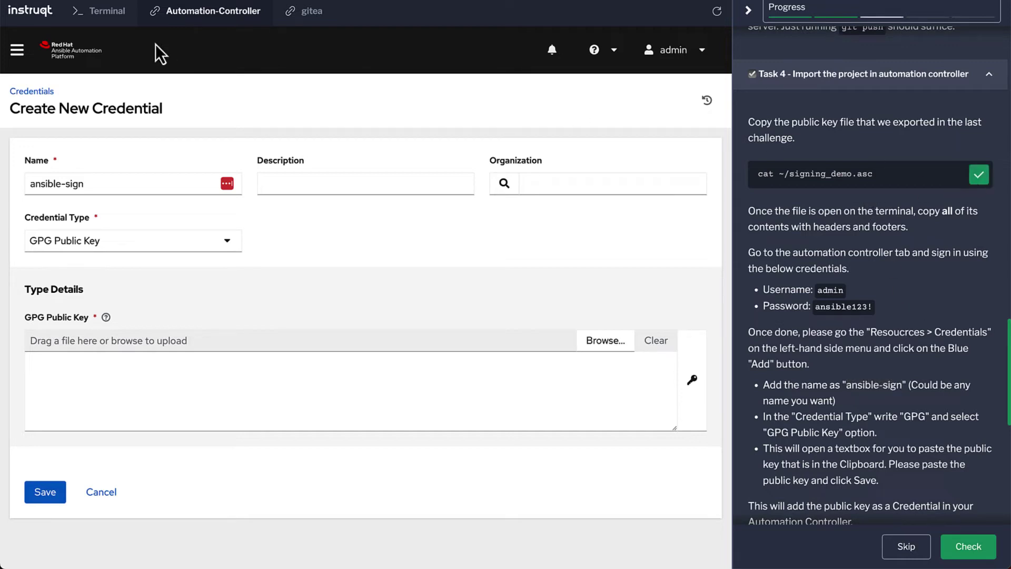
left_click(117, 16)
key("ctrl+shift+v")
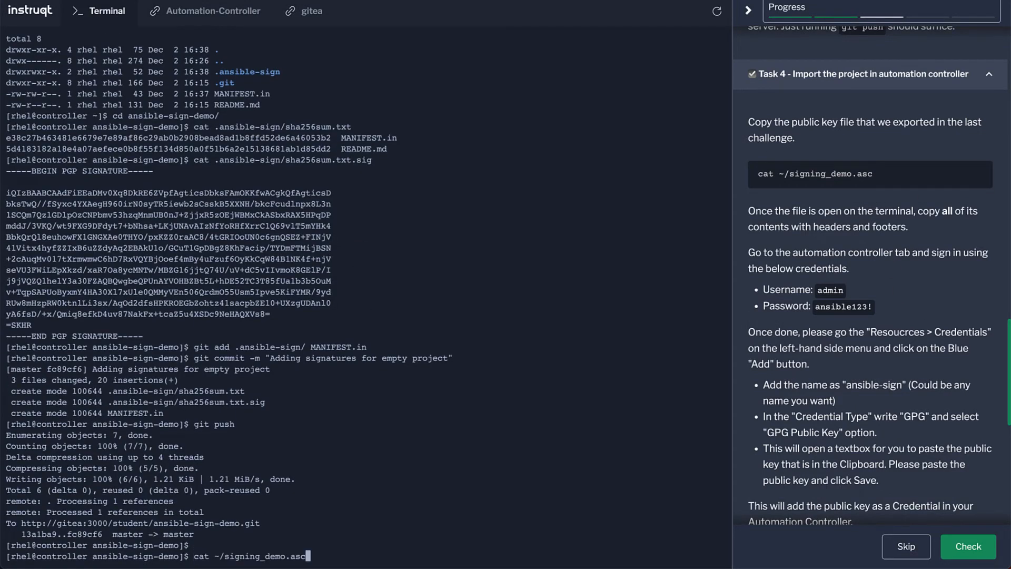
key("Return")
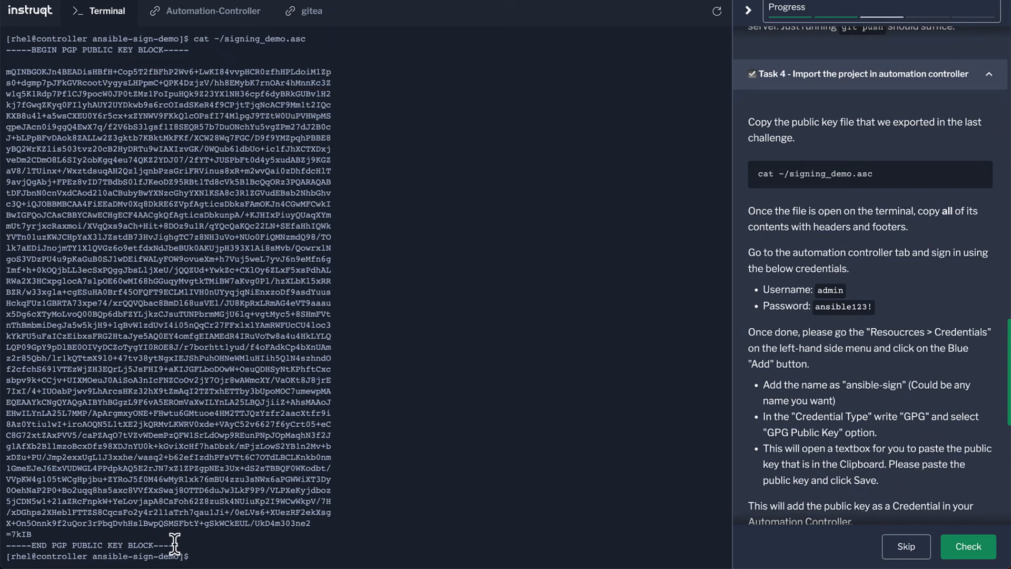
left_click_drag(180, 545, 8, 44)
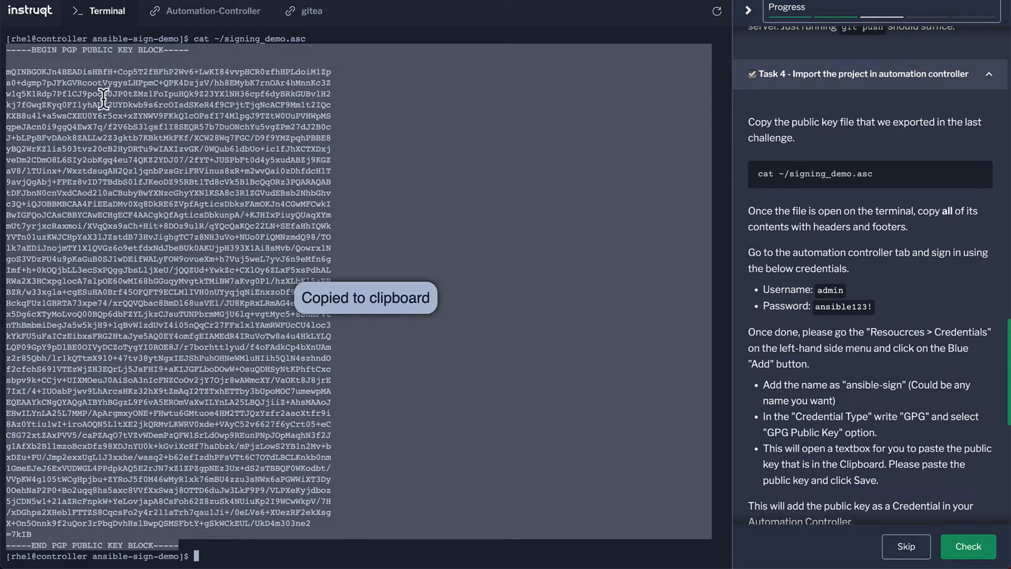
Step: Paste the public key into the ansible-sign credential and save it
left_click(193, 14)
left_click(125, 391)
key("ctrl+v")
left_click(41, 494)
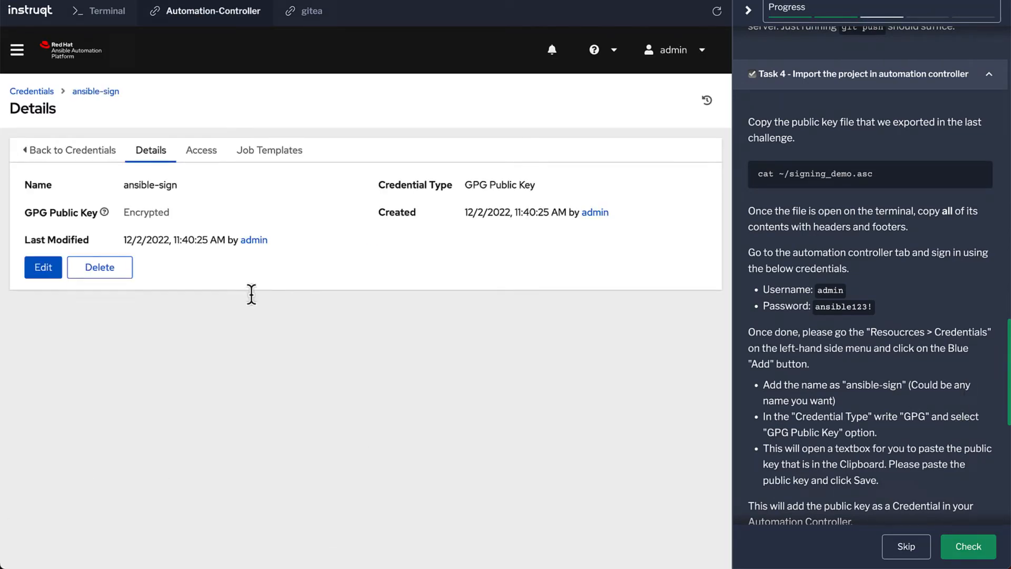
Step: Go to Resources > Projects, copy the gitea repository link address, and add a new project
left_click(17, 49)
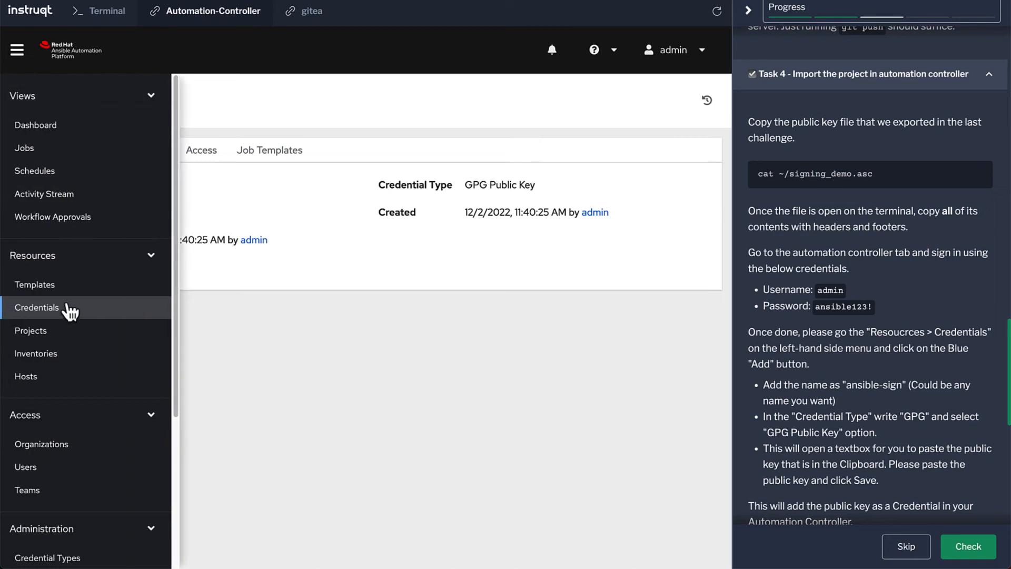
left_click(58, 332)
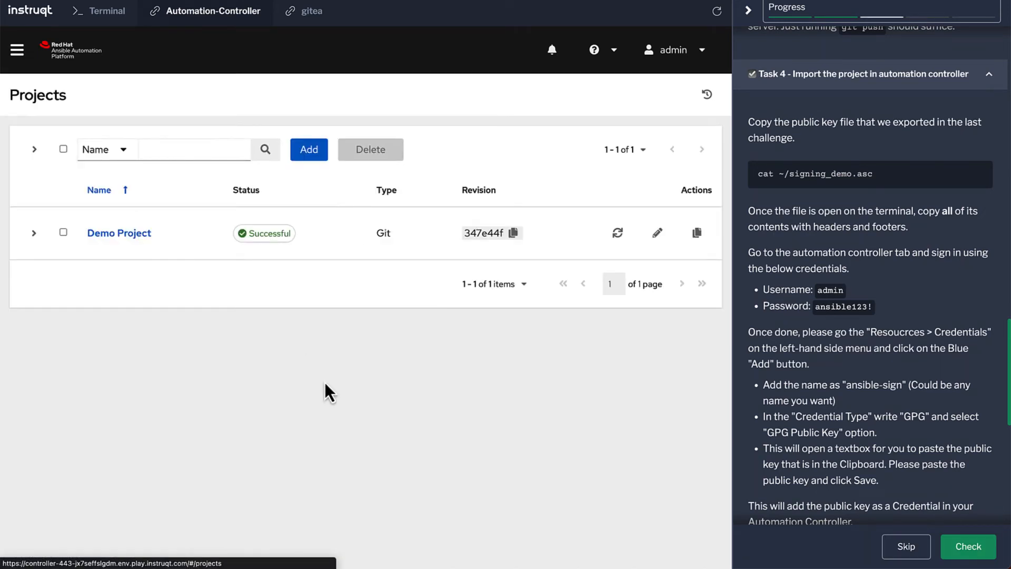
scroll(925, 385, "down", 2)
scroll(925, 385, "down", 3)
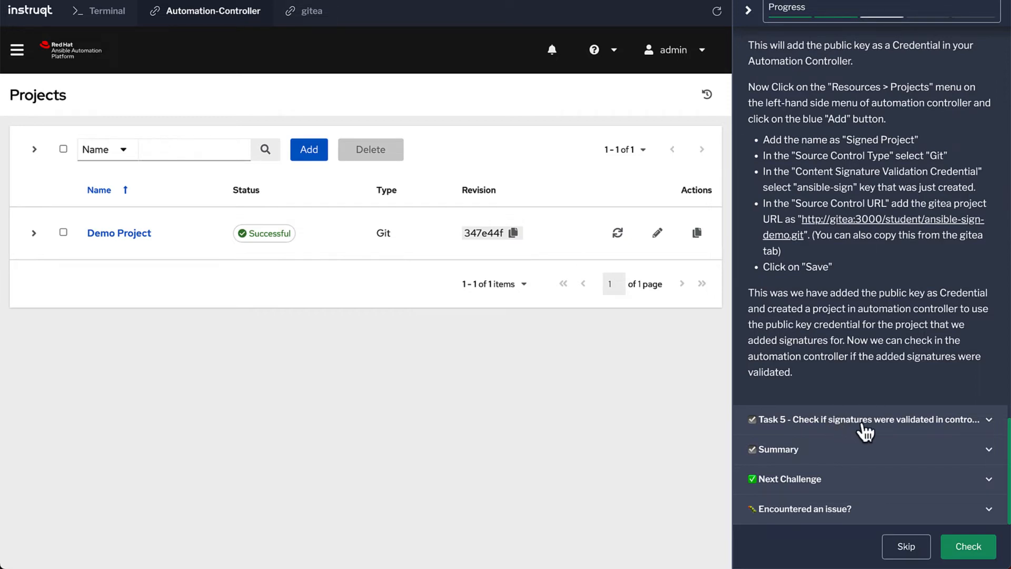
right_click(840, 221)
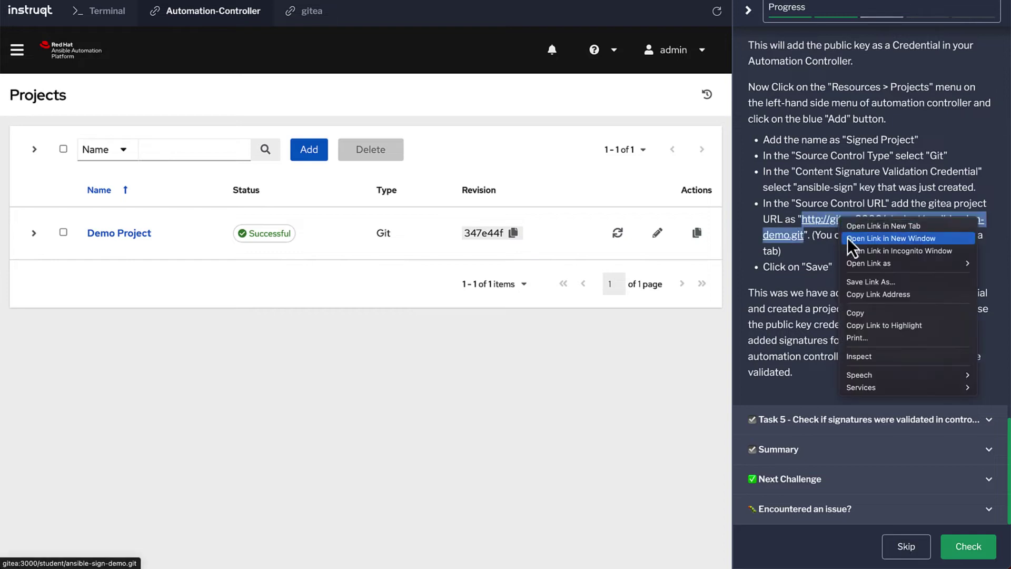
left_click(866, 297)
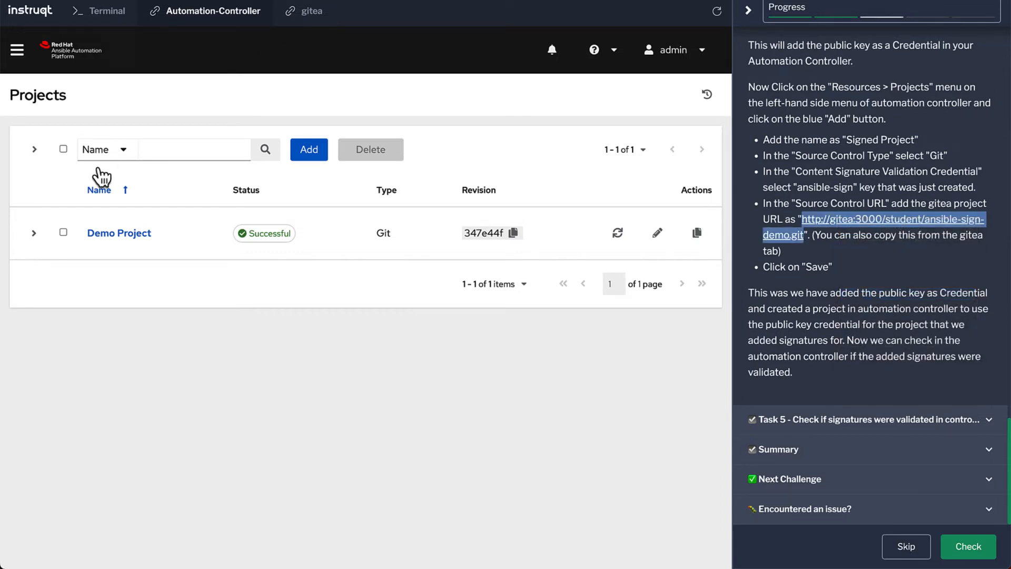
left_click(320, 150)
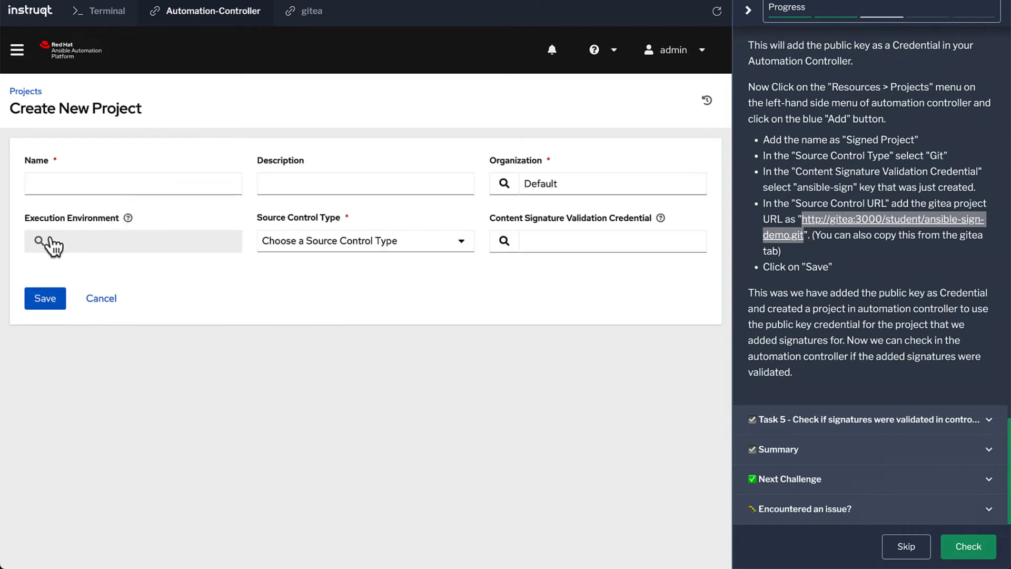
Step: Name the project Signed Project, set source control to Git and pick ansible-sign as validation credential
left_click(46, 182)
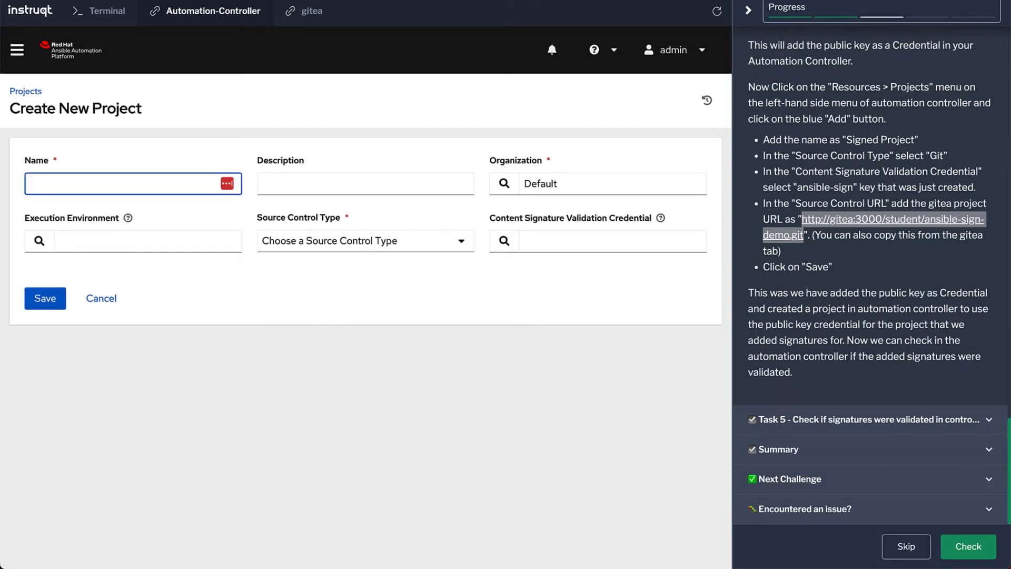
type("Signed Project")
key("Tab")
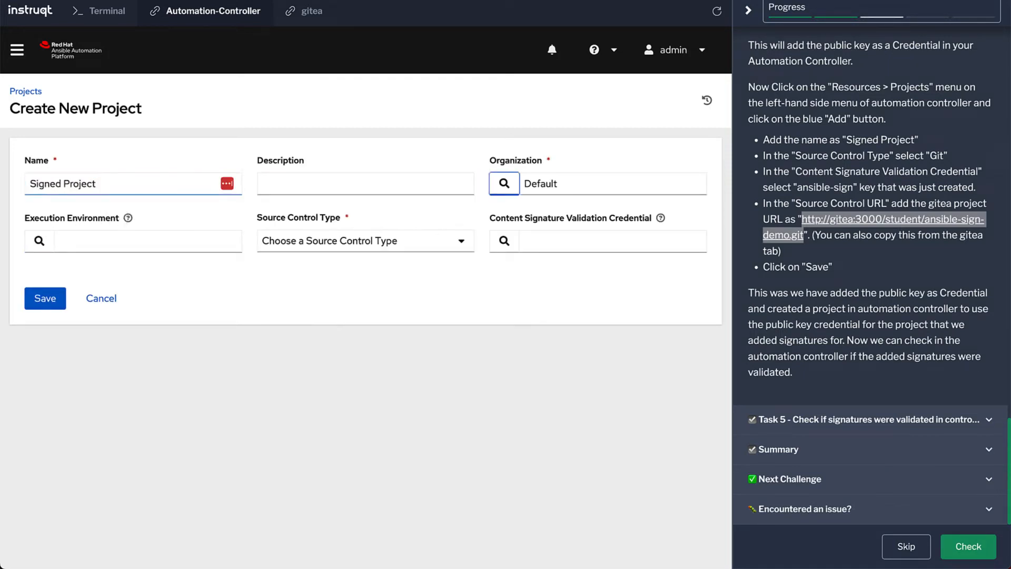
key("Tab")
key("Tab")
key("Tab")
key("Tab")
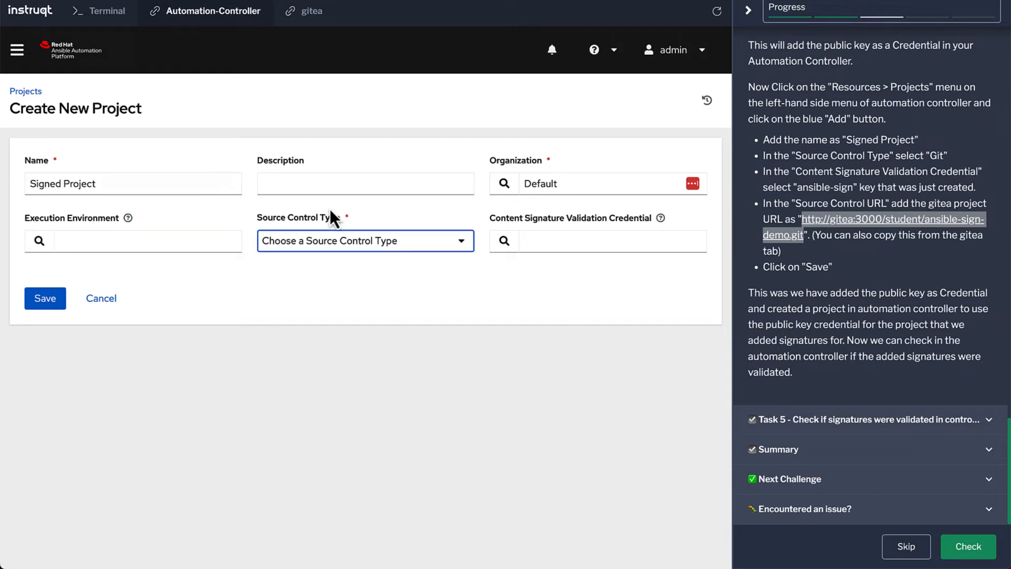
left_click(333, 240)
left_click(314, 273)
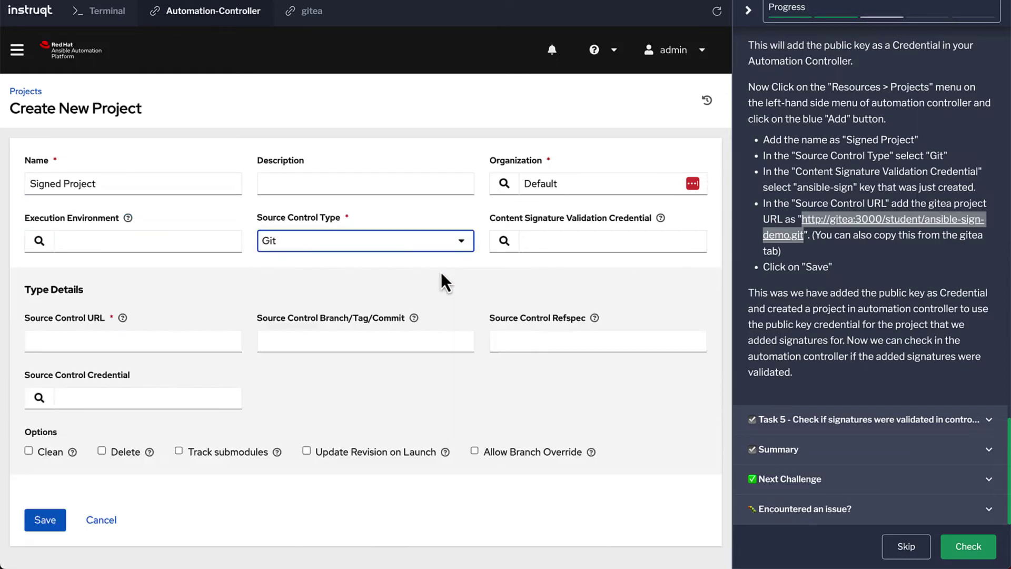
left_click(504, 242)
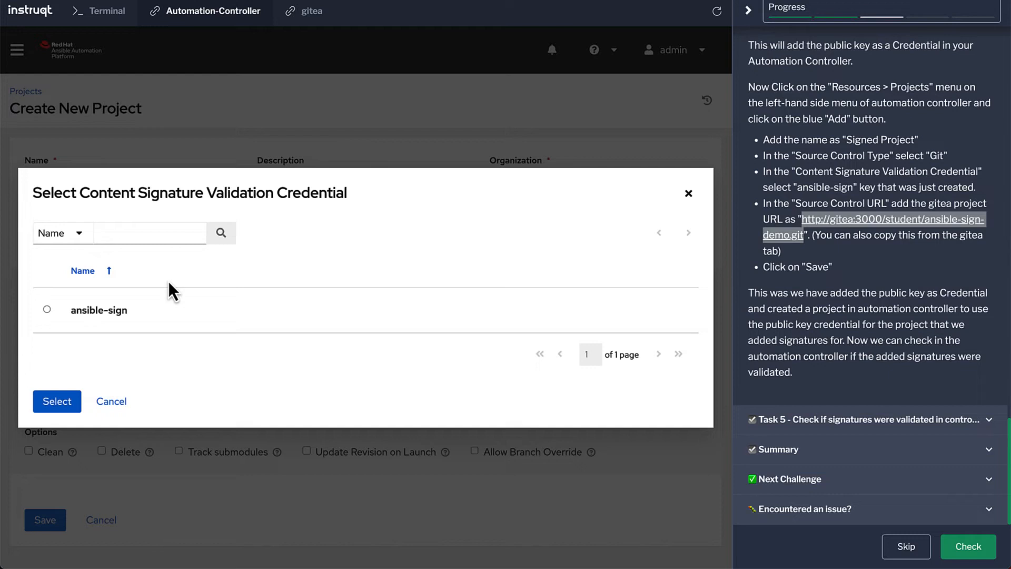
left_click(46, 309)
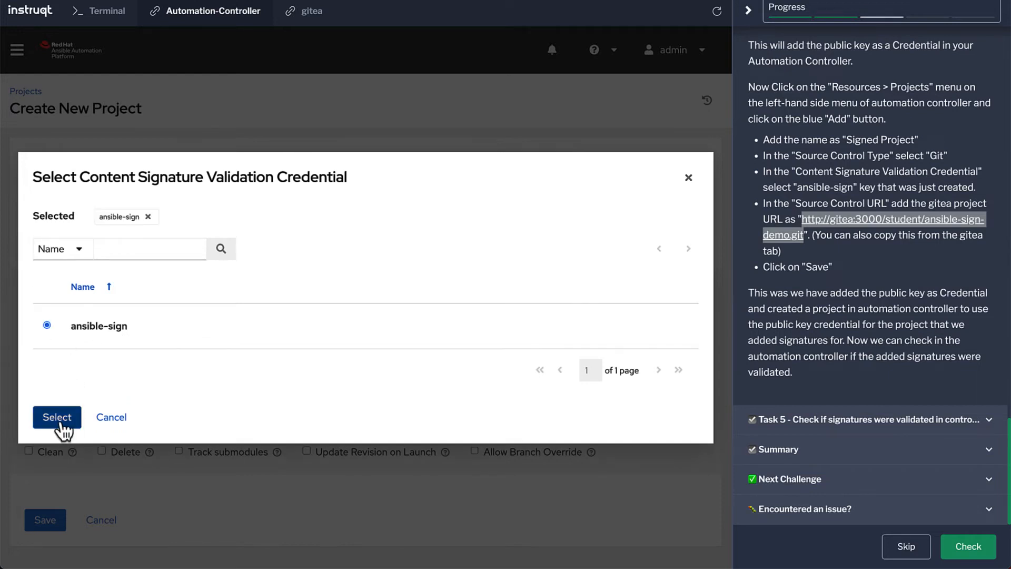
left_click(57, 419)
Step: Paste the gitea repository URL as the source control URL and save the project
left_click(53, 336)
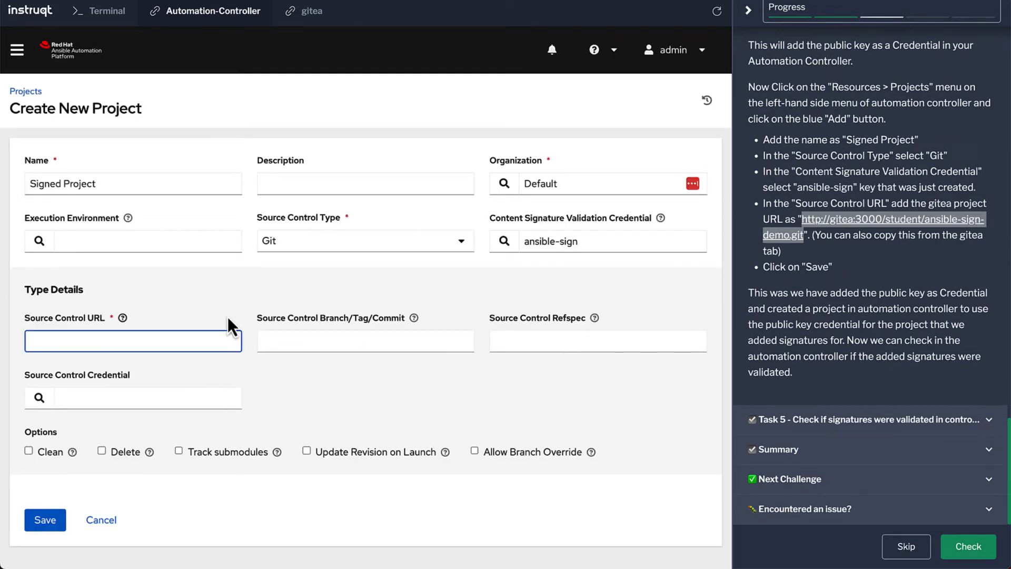
left_click(857, 225)
key("ctrl+v")
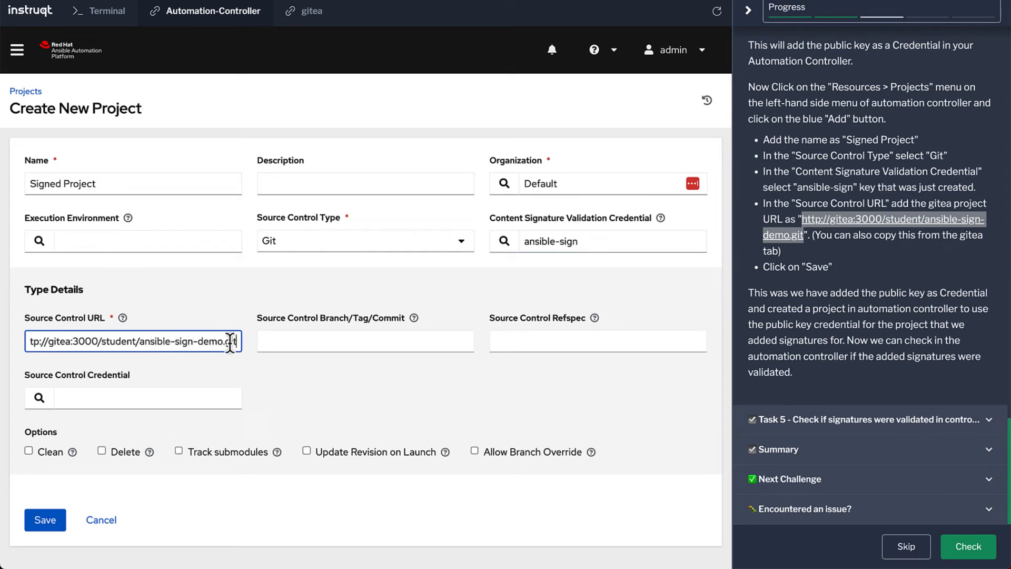
left_click(314, 379)
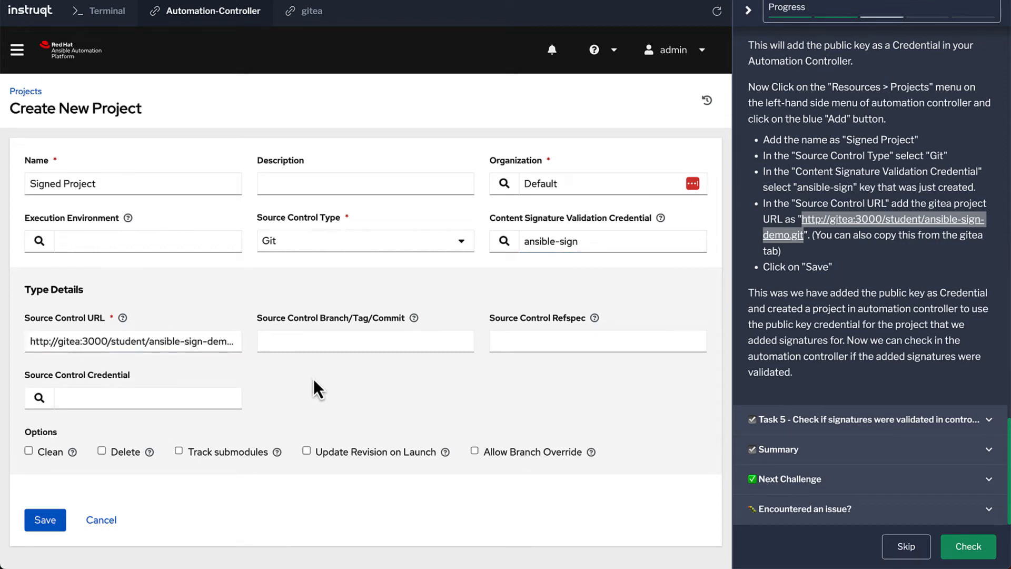
left_click(45, 522)
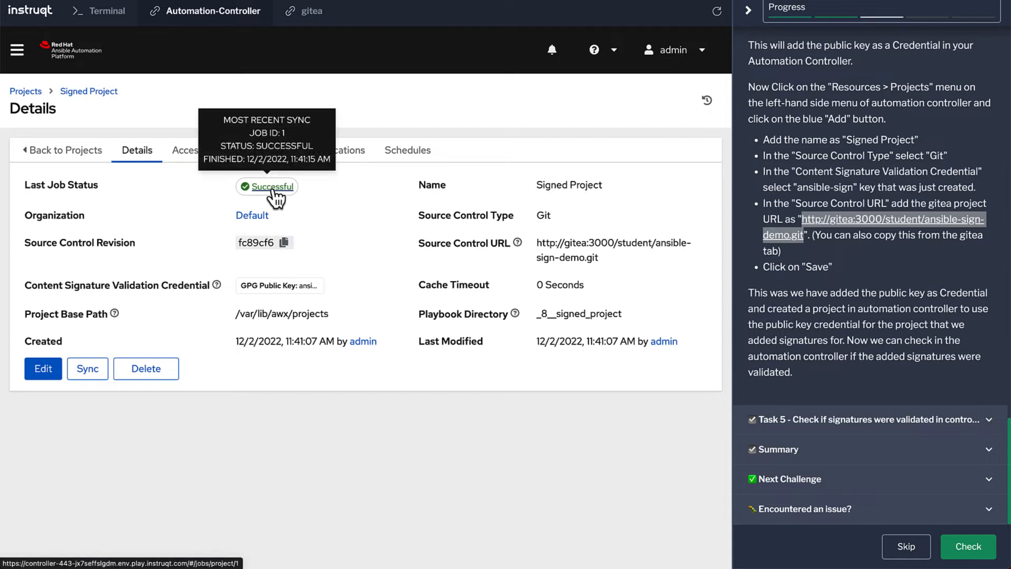
Step: Open the sync job output and view the GPG signature verification task result as JSON
left_click(274, 189)
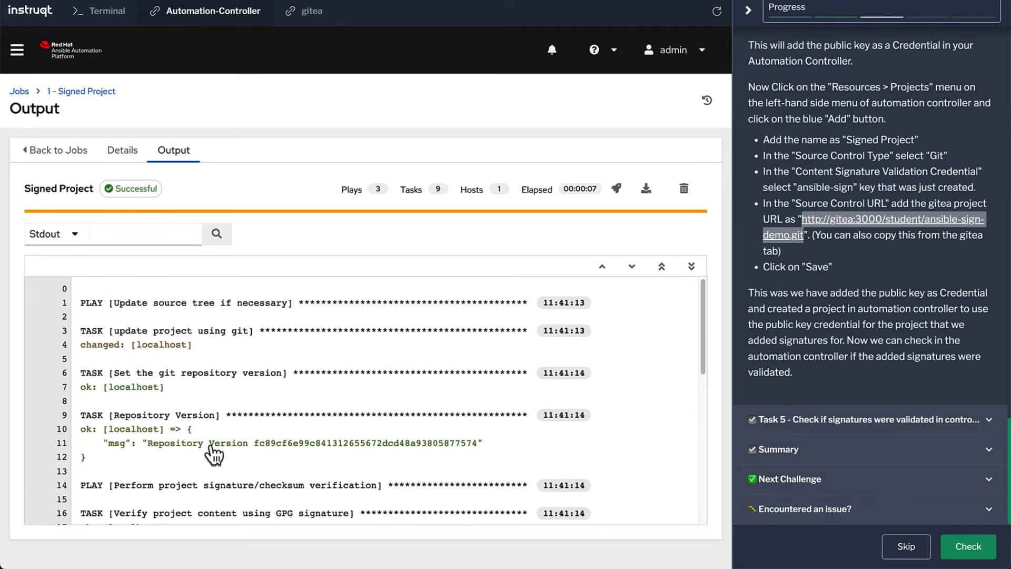
scroll(176, 454, "down", 1)
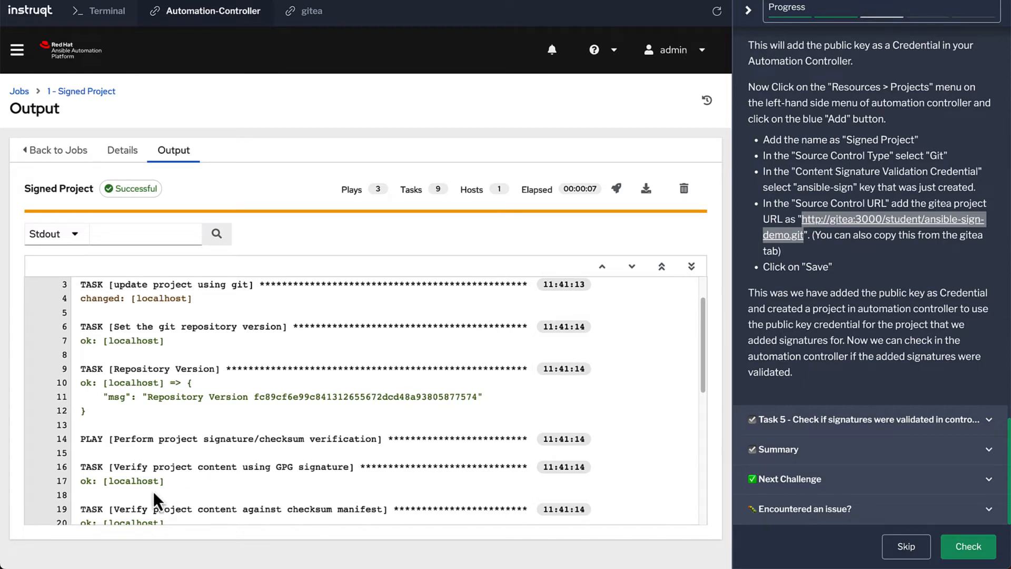
left_click(93, 486)
left_click(183, 263)
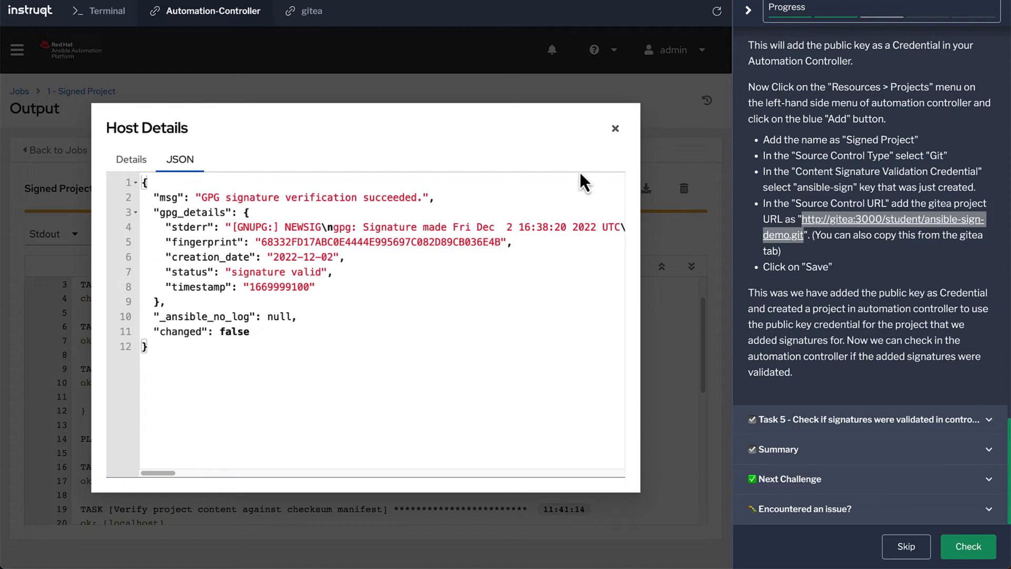
left_click(615, 129)
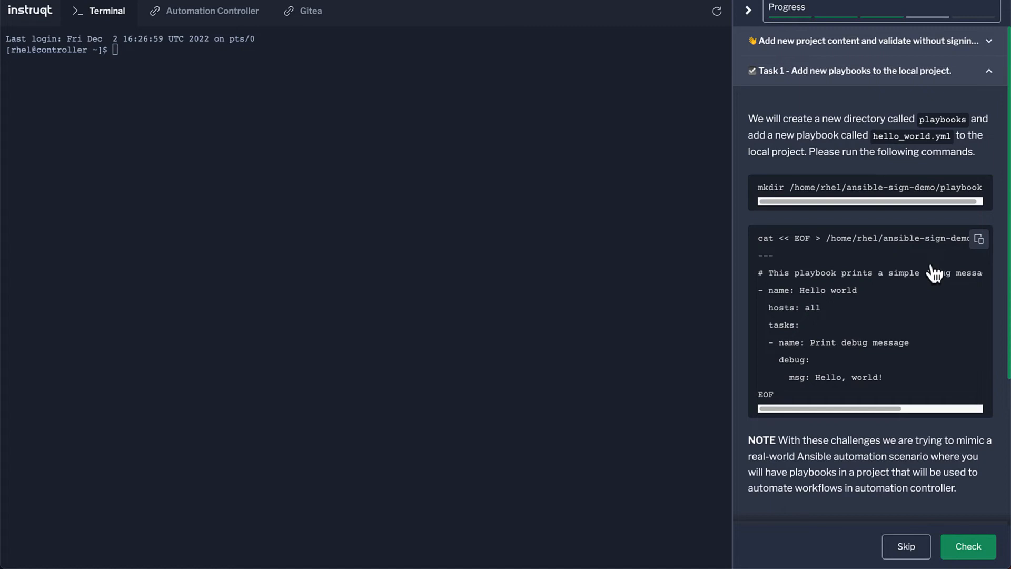
Step: Run the hello_world.yml heredoc command, which fails because the playbooks directory is missing
left_click(979, 240)
left_click(400, 207)
key("ctrl+v")
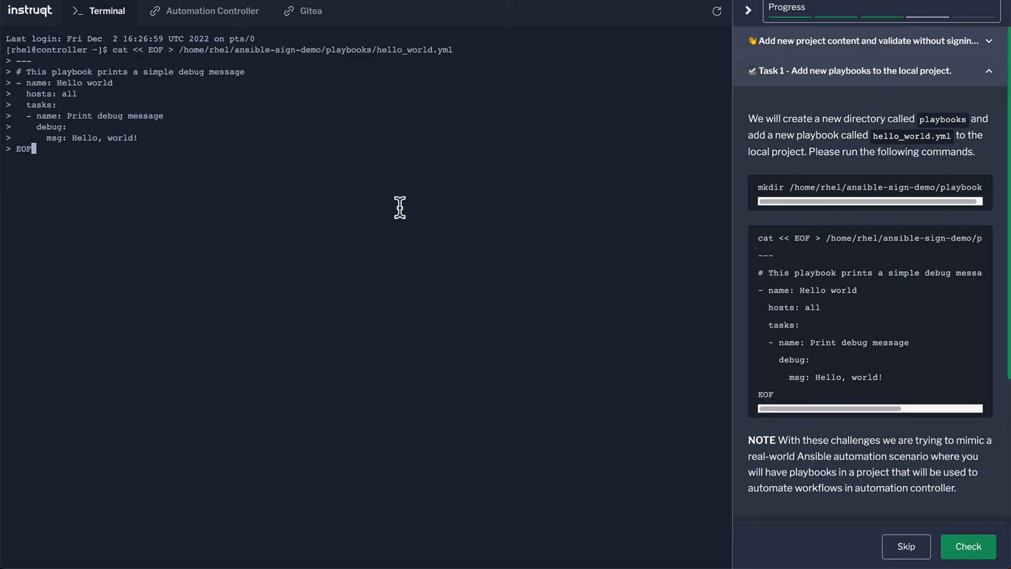
key("Return")
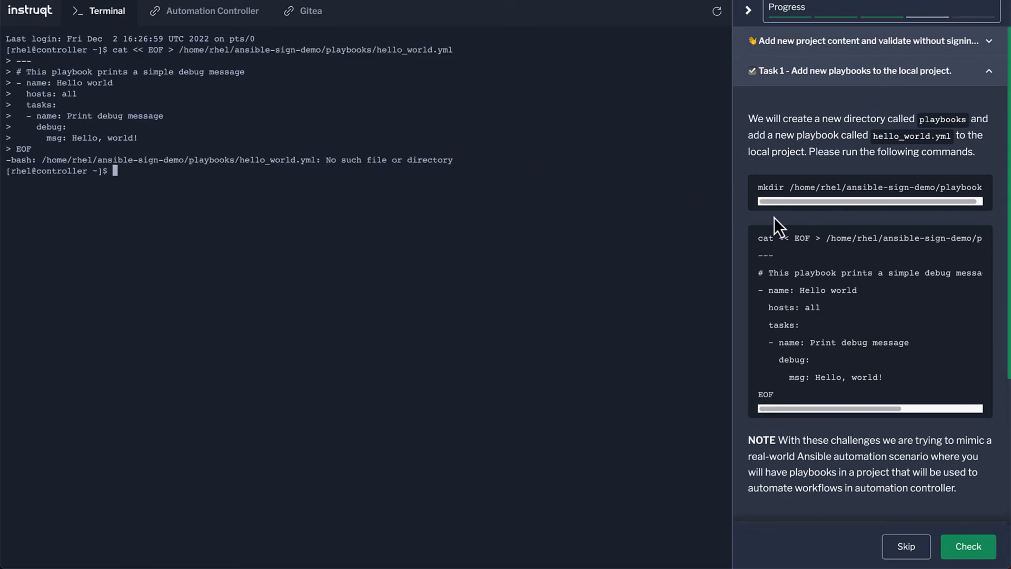
Step: Create the playbooks directory with mkdir and rerun the heredoc to write hello_world.yml
mouse_move(870, 190)
left_click(976, 193)
key("ctrl+v")
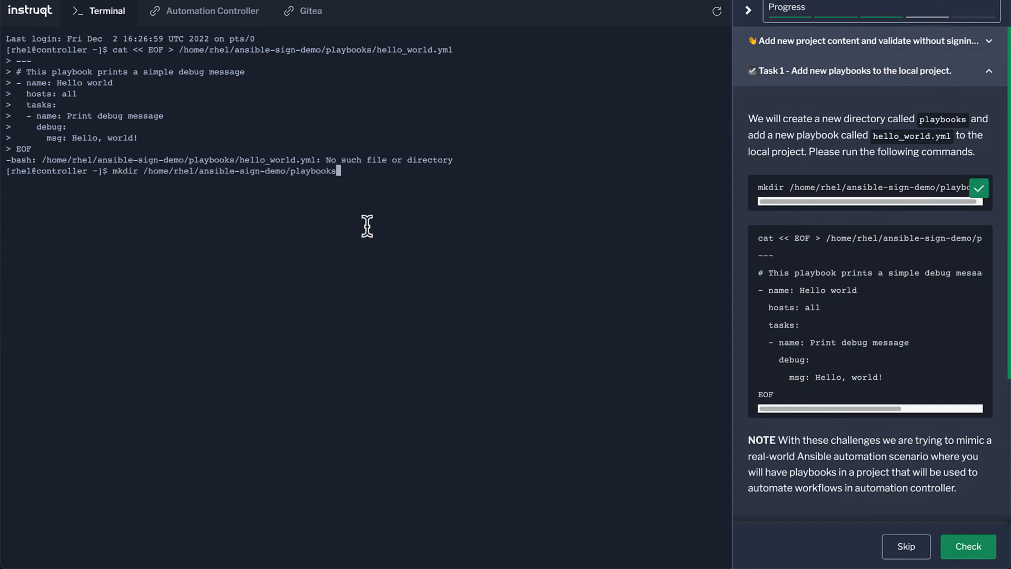
key("Return")
left_click(978, 240)
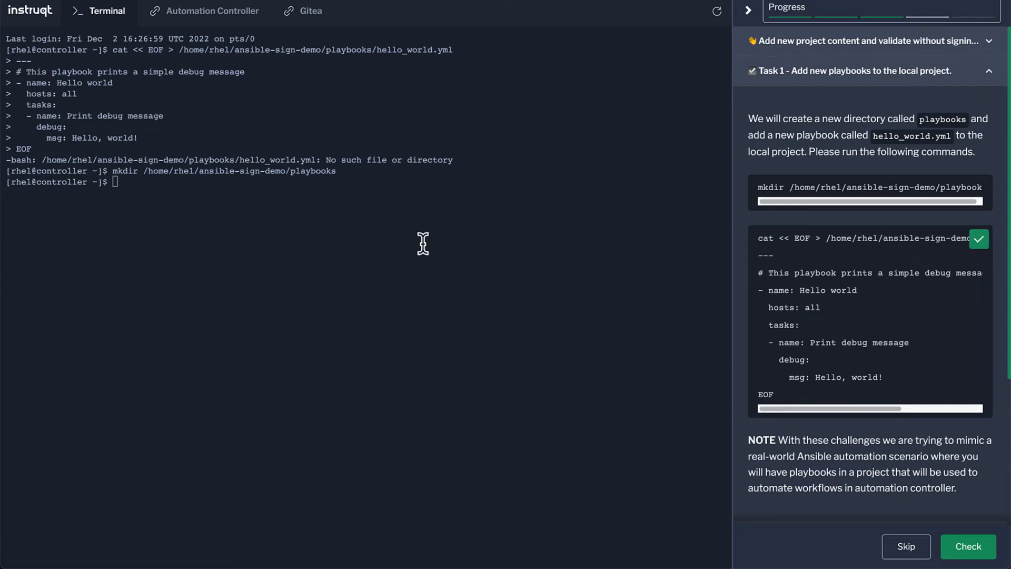
key("ctrl+v")
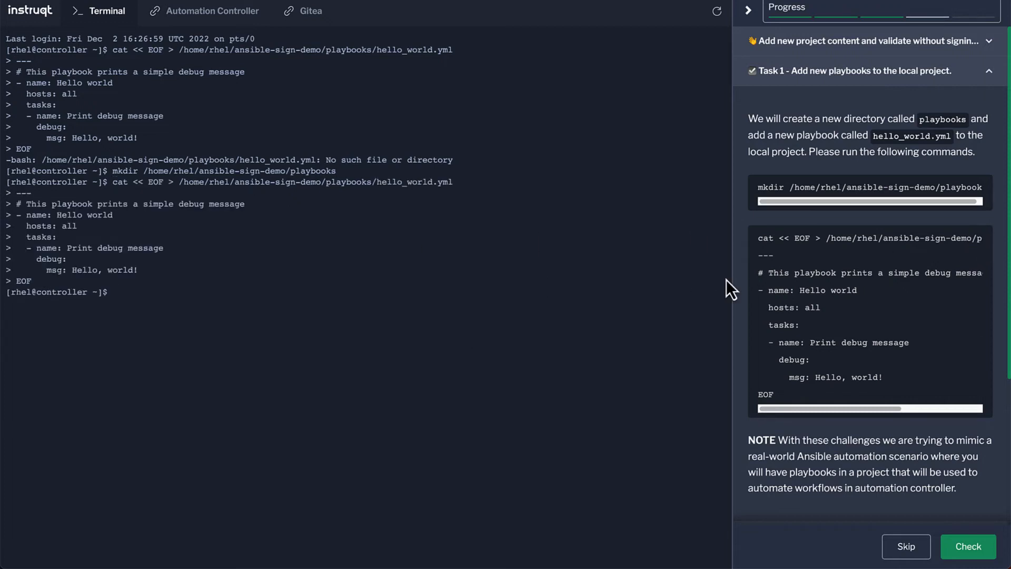
scroll(758, 287, "down", 3)
Step: Create the empty inventory file from Task 2's heredoc and expand Task 3
left_click(863, 336)
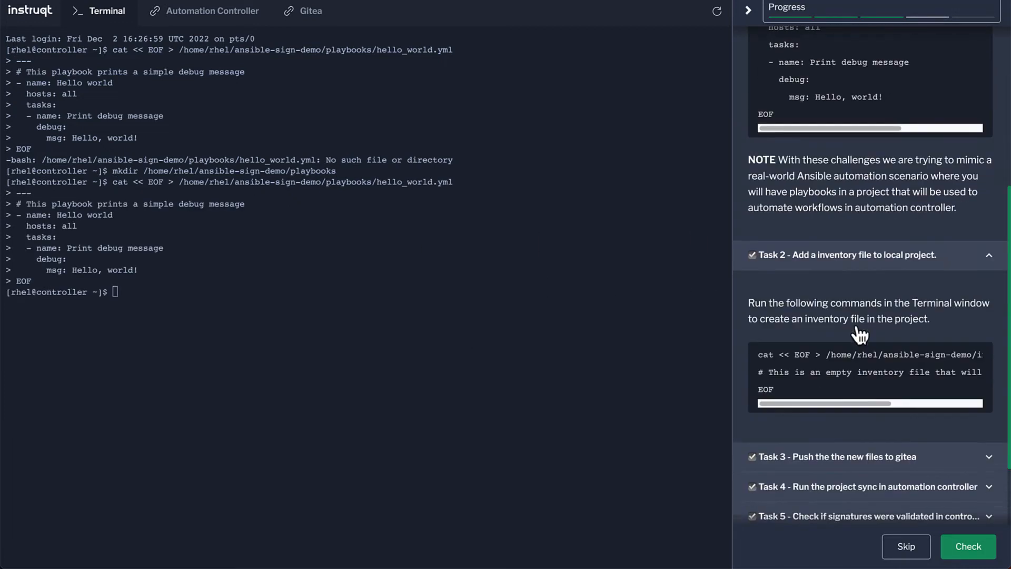
left_click(984, 278)
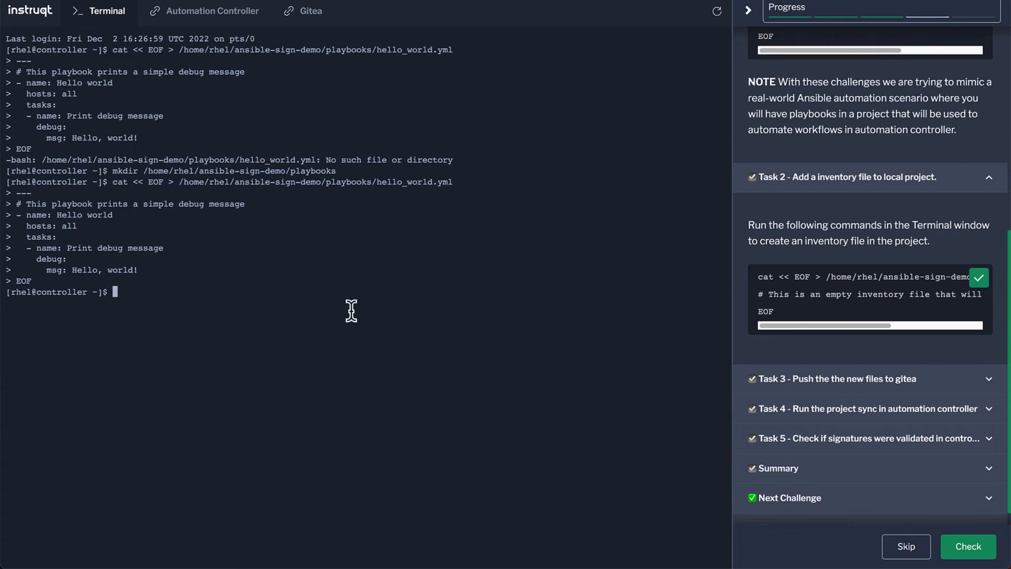
key("ctrl+v")
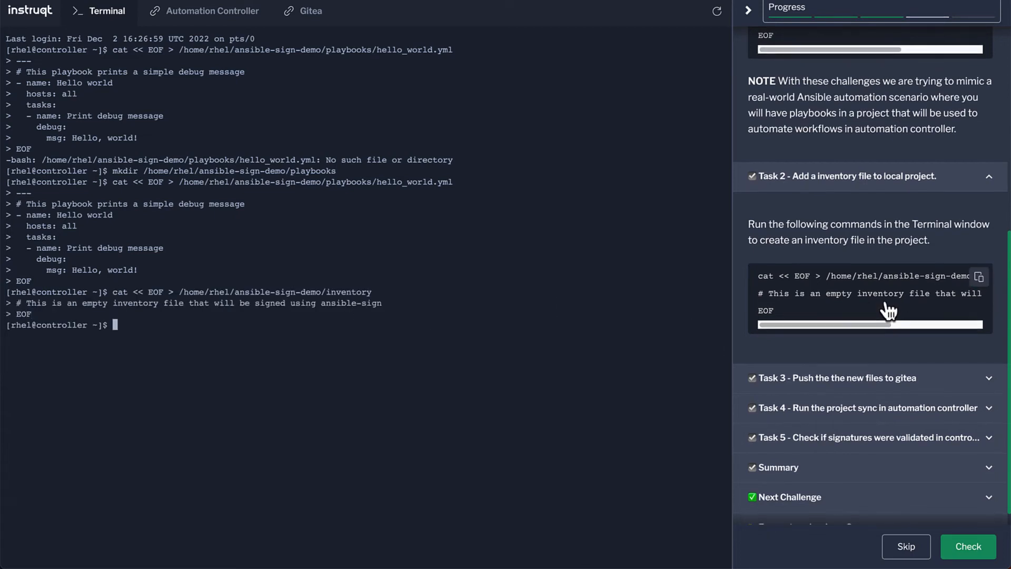
scroll(949, 332, "down", 1)
left_click(990, 367)
scroll(876, 377, "down", 1)
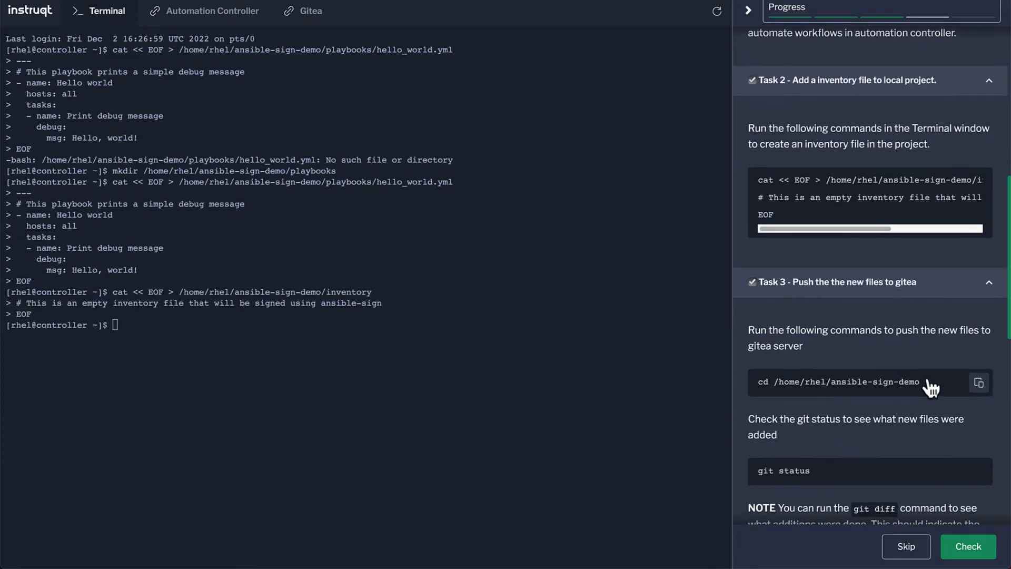
scroll(915, 364, "down", 1)
scroll(916, 364, "down", 1)
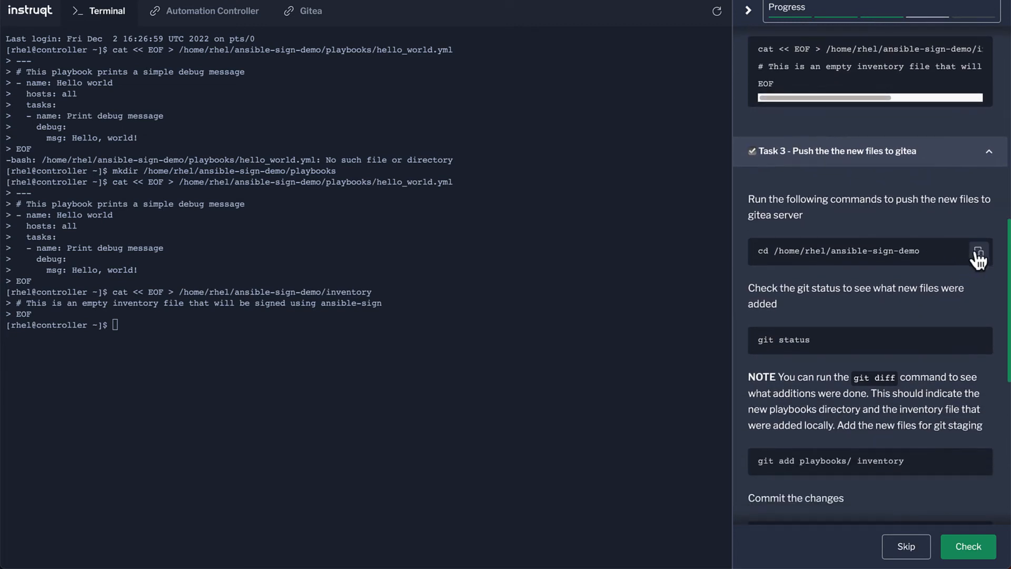
Step: Change into ansible-sign-demo and run git status to see the untracked files
left_click(978, 252)
left_click(377, 356)
key("ctrl+v")
key("Return")
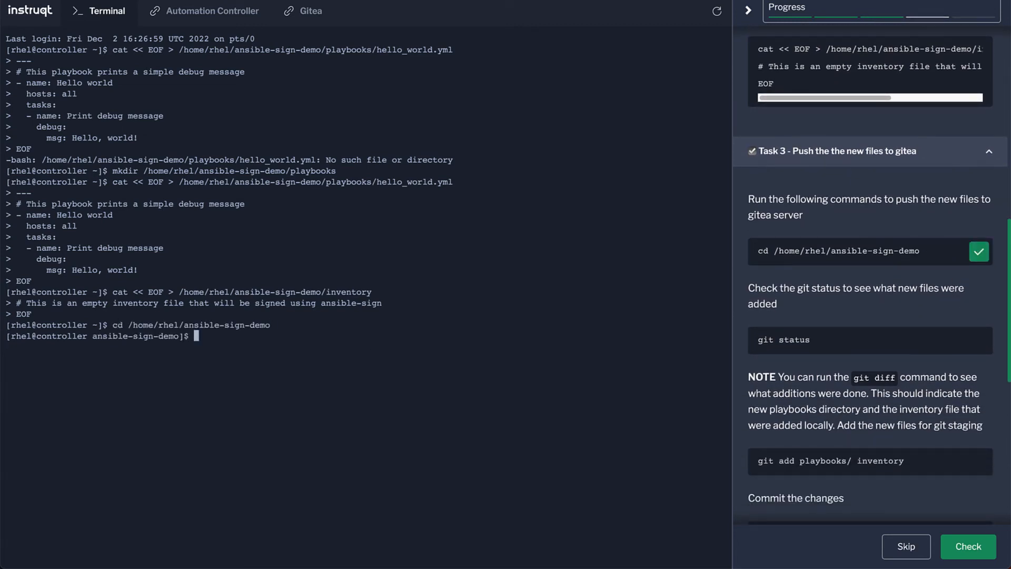
scroll(760, 336, "down", 1)
left_click(978, 323)
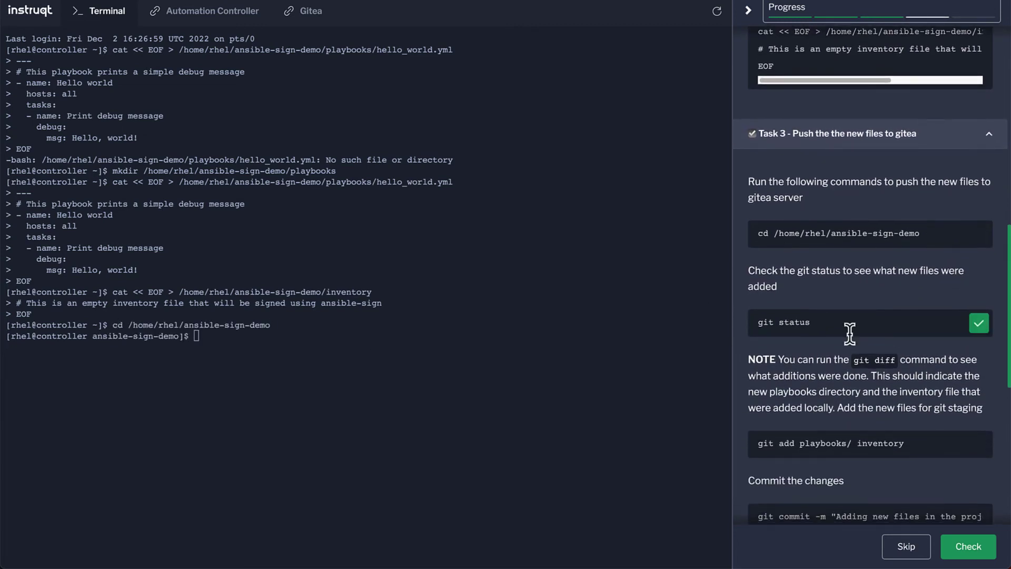
left_click(463, 380)
key("ctrl+v")
key("Return")
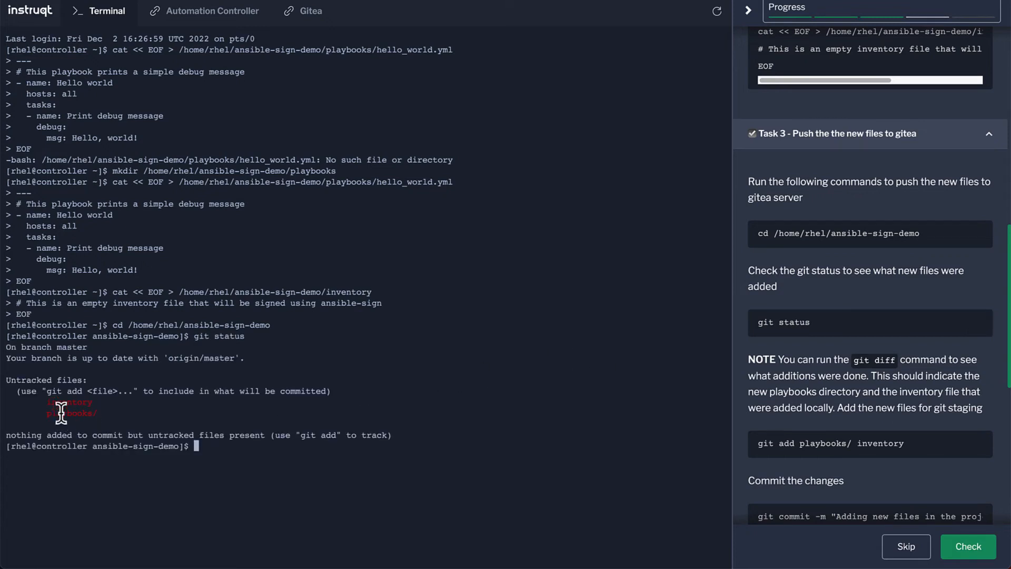
scroll(964, 373, "down", 1)
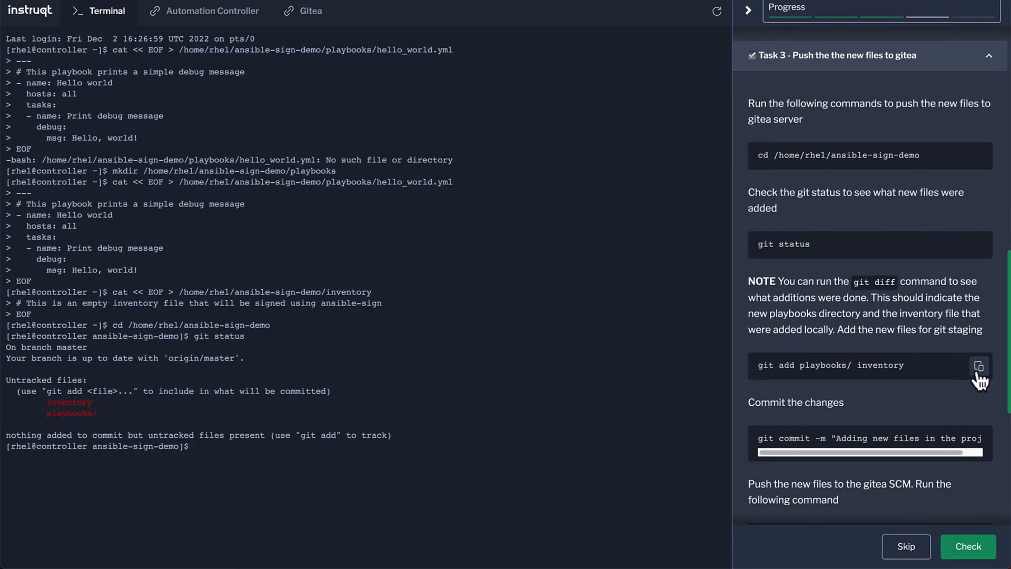
Step: Stage the playbooks directory and inventory with git add and commit them
left_click(980, 367)
left_click(341, 449)
key("ctrl+v")
key("Return")
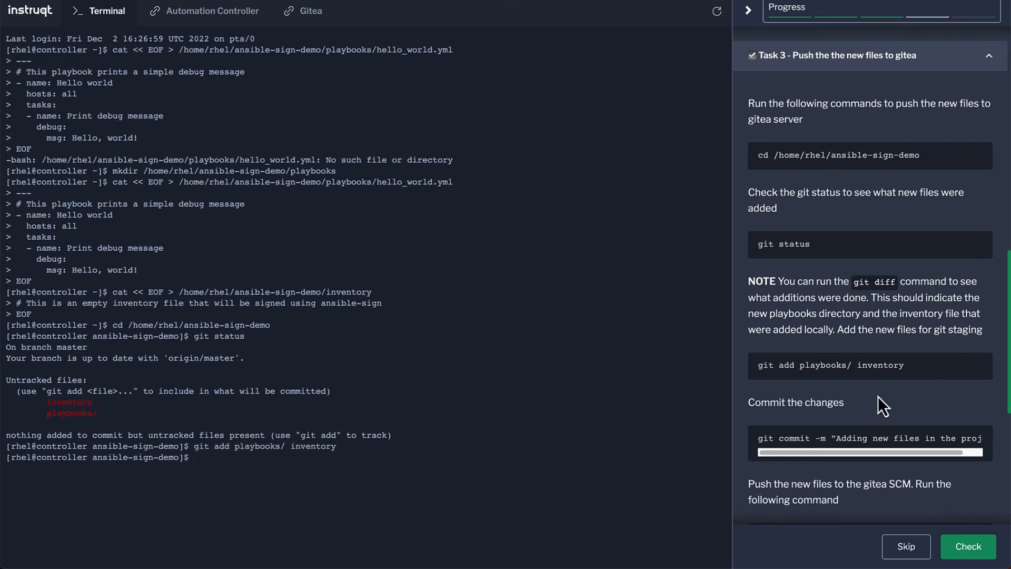
scroll(878, 396, "down", 1)
left_click(979, 396)
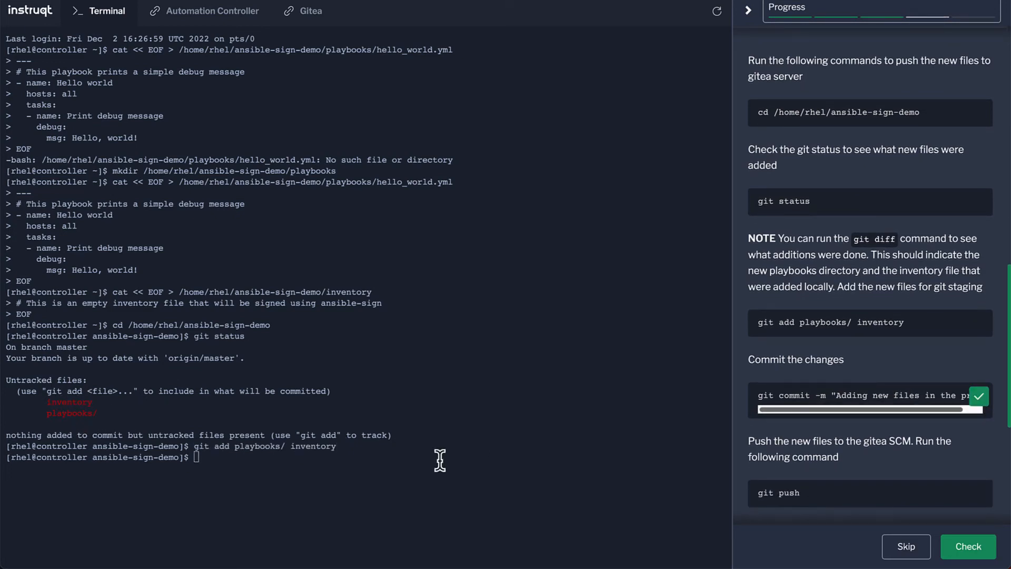
left_click(402, 477)
key("ctrl+v")
key("Return")
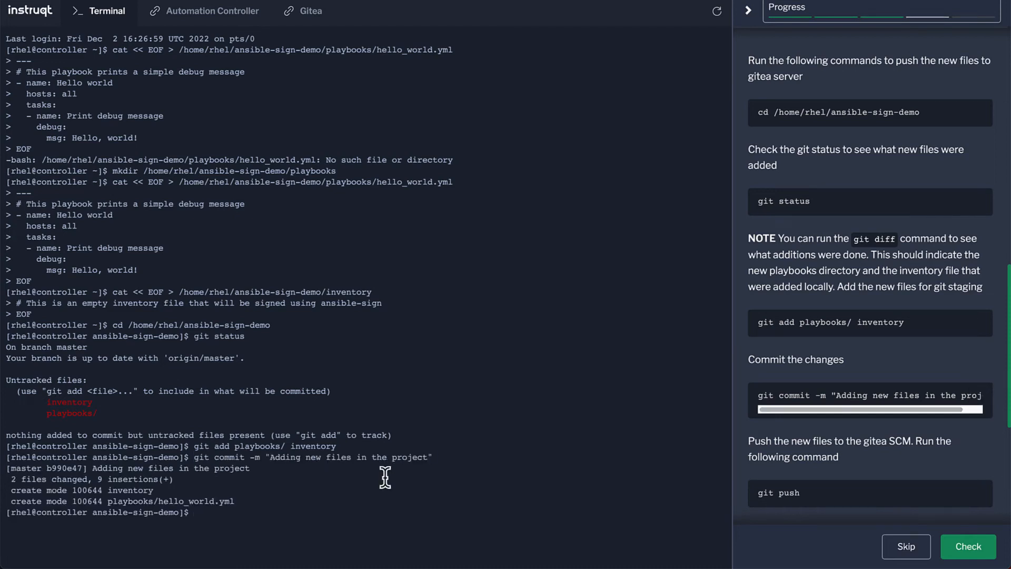
scroll(980, 397, "down", 4)
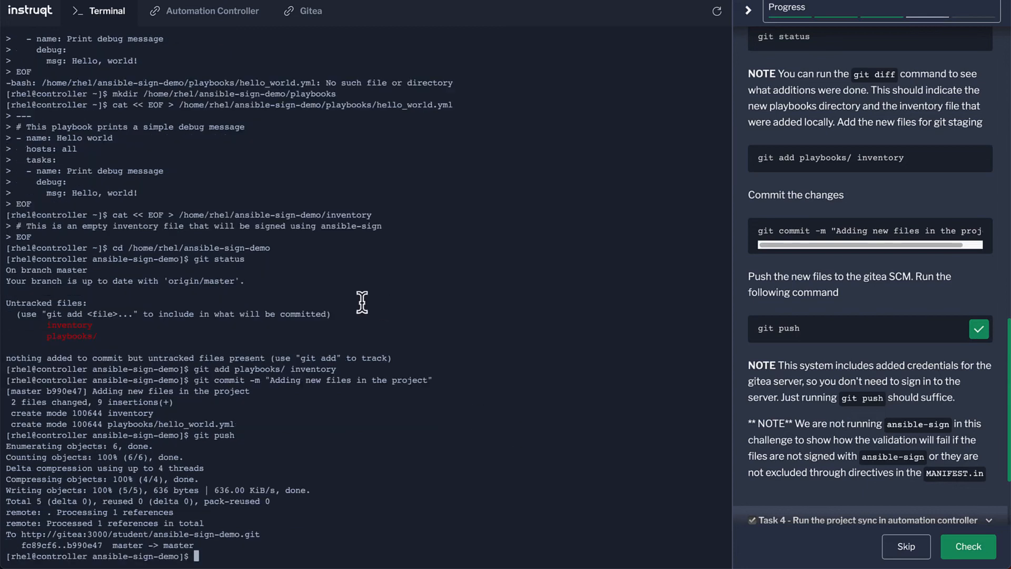
Step: In Automation Controller, go to Projects and sync the Signed Project
left_click(215, 15)
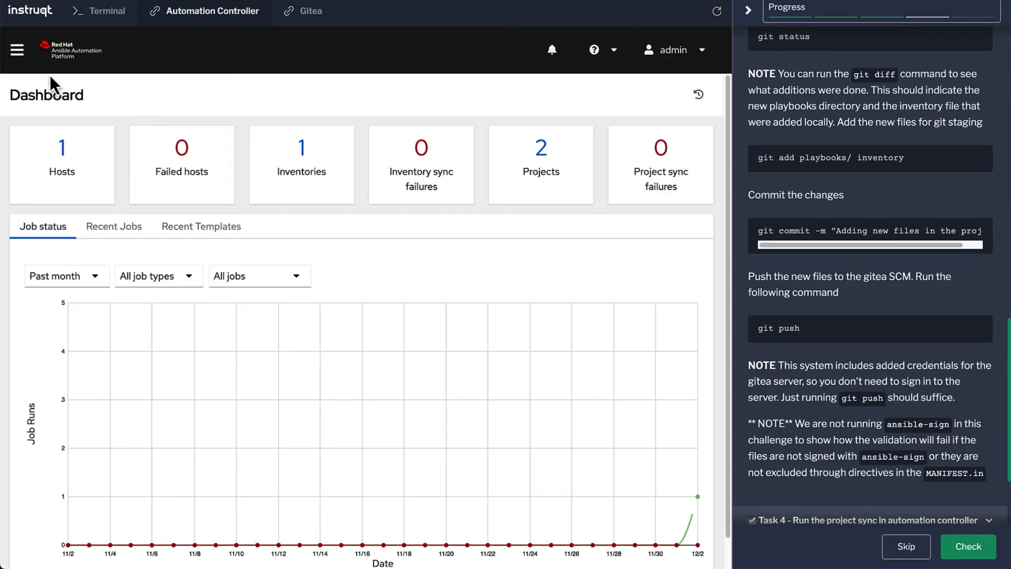
left_click(16, 49)
left_click(31, 331)
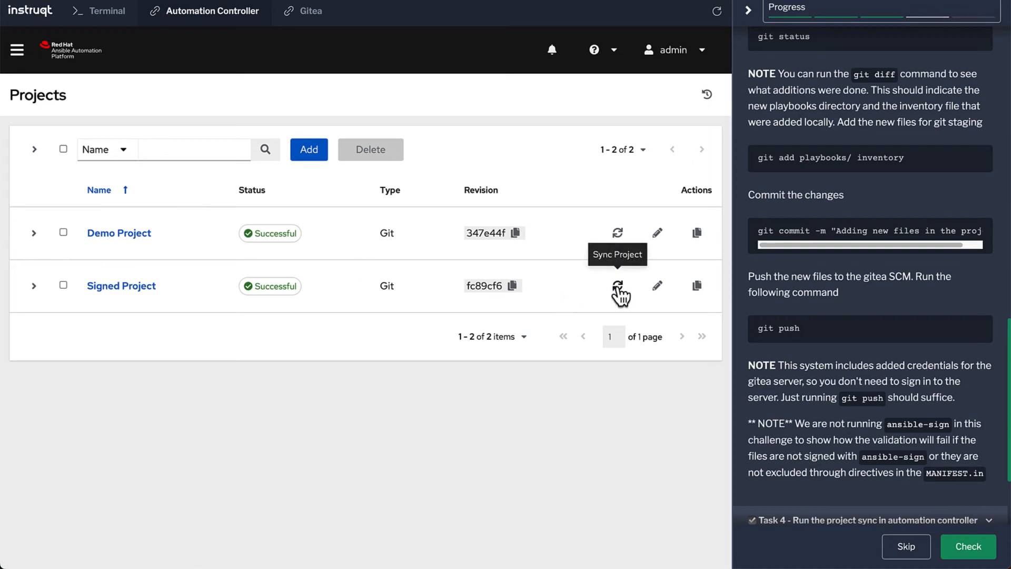
left_click(618, 286)
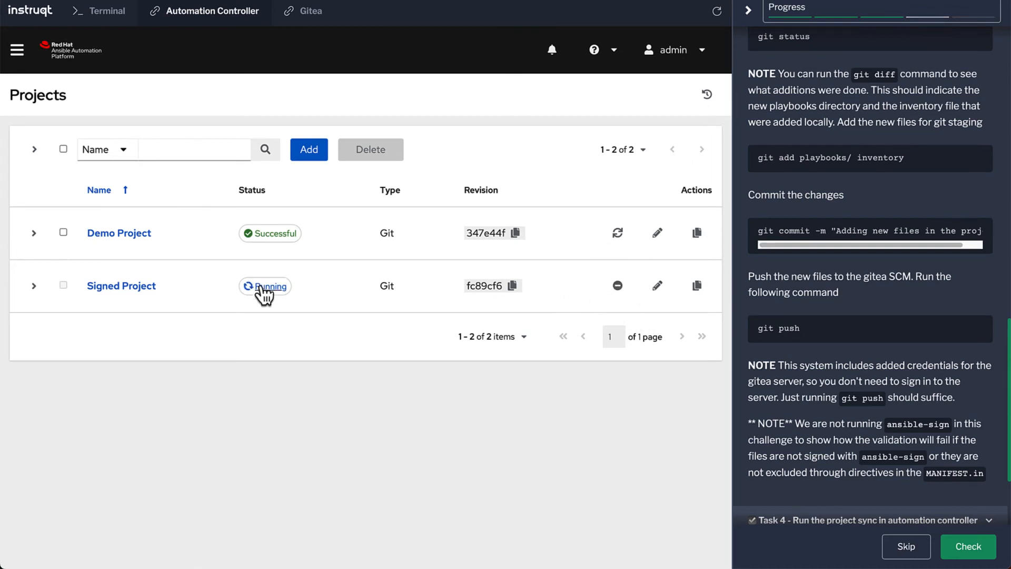
Step: Open the running sync output and view the failed checksum verification task as JSON
left_click(263, 289)
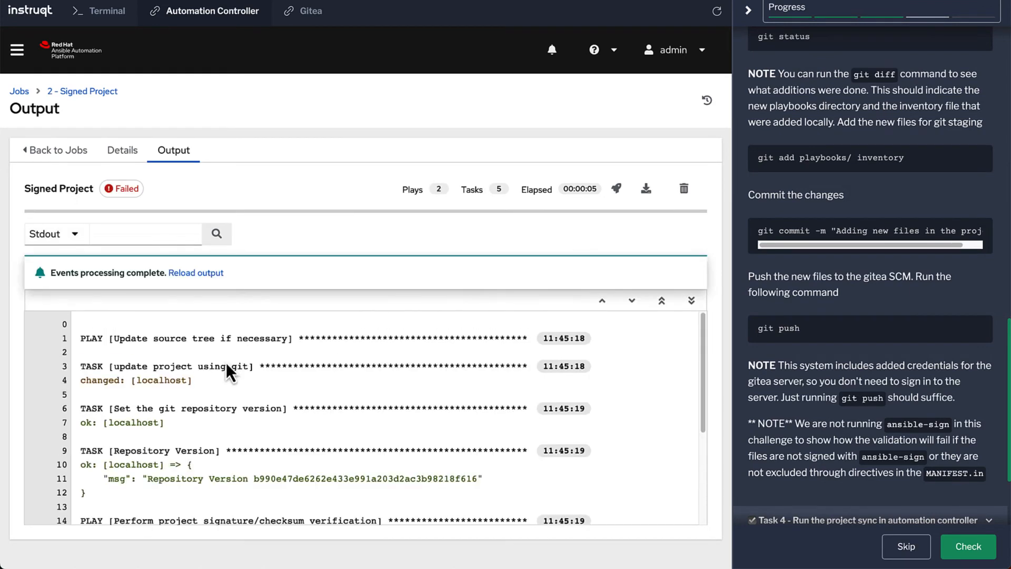
scroll(245, 396, "down", 3)
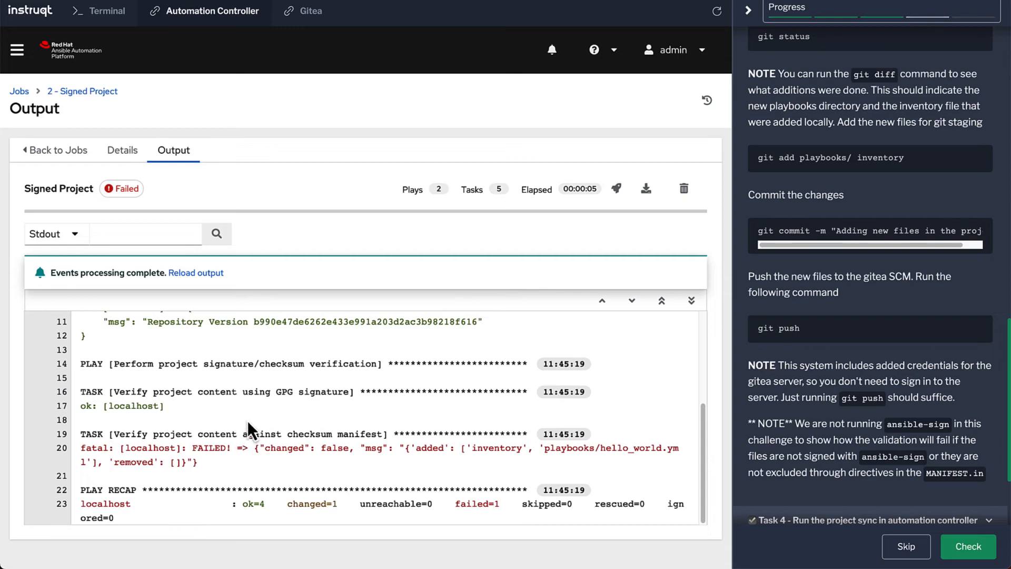
left_click(119, 449)
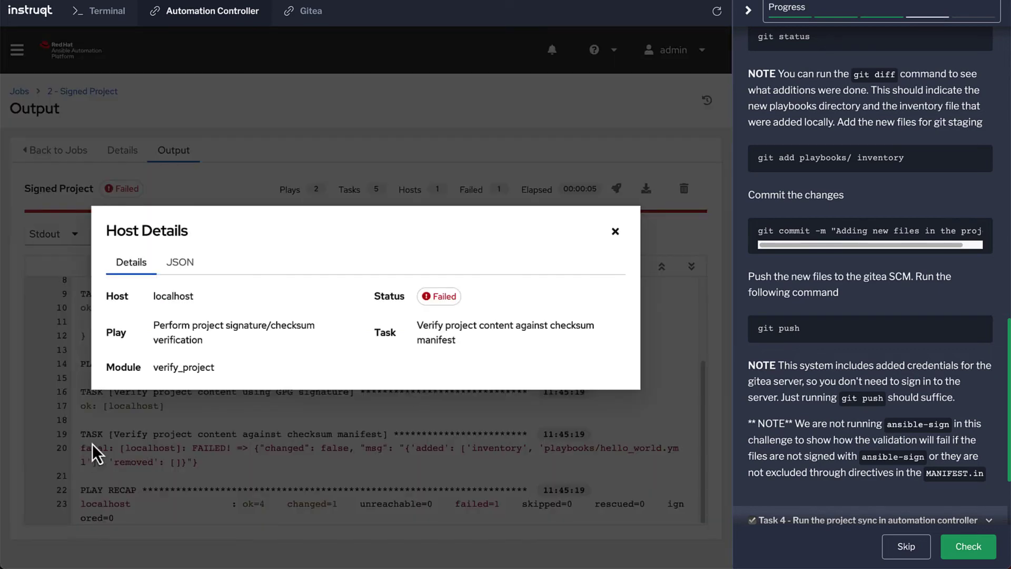
left_click(181, 264)
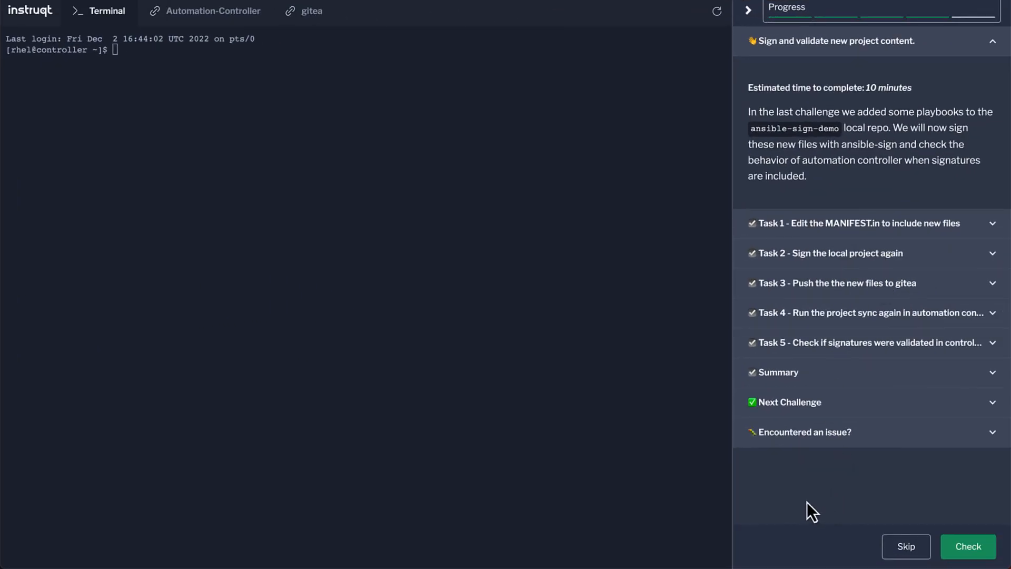
Step: Run the echo command appending playbooks/*.yml and inventory entries to MANIFEST.in
left_click(834, 229)
scroll(885, 339, "down", 1)
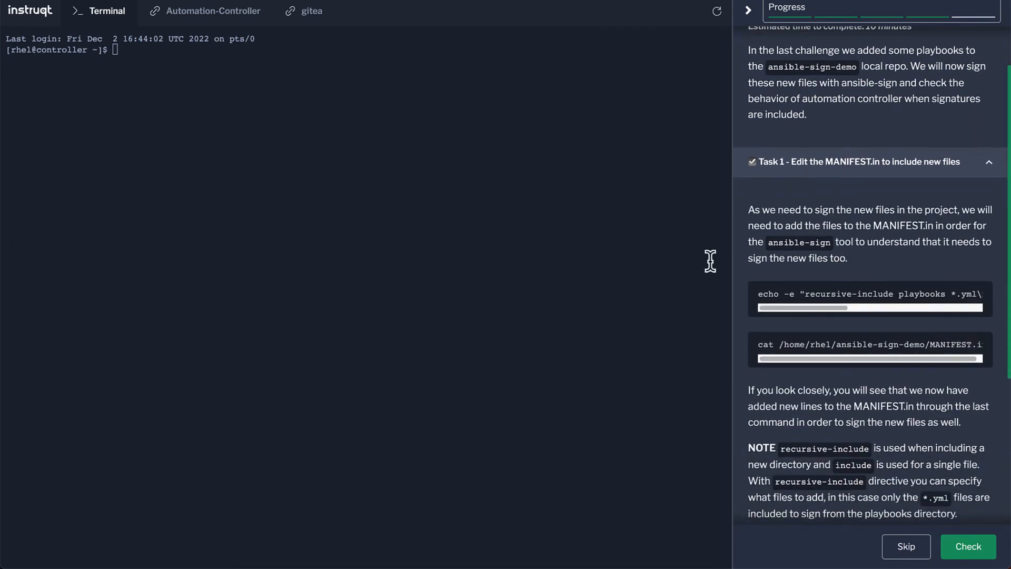
left_click(980, 296)
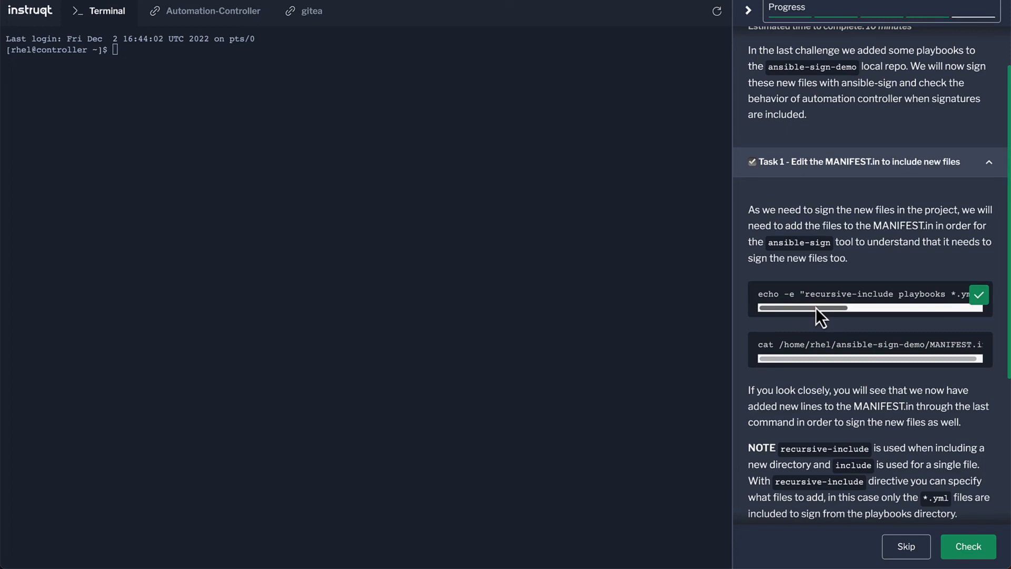
left_click_drag(817, 309, 933, 309)
left_click(348, 156)
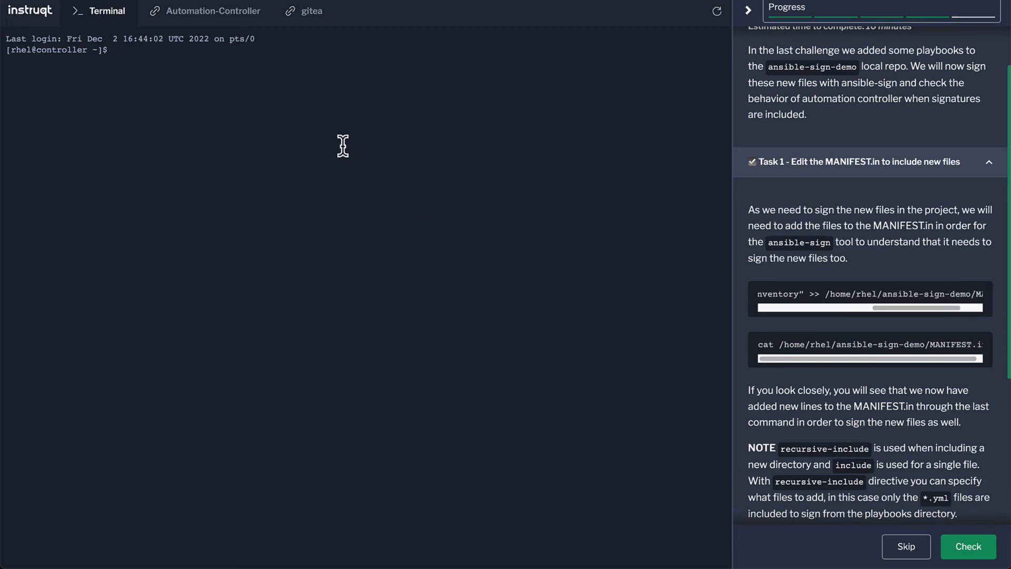
key("ctrl+v")
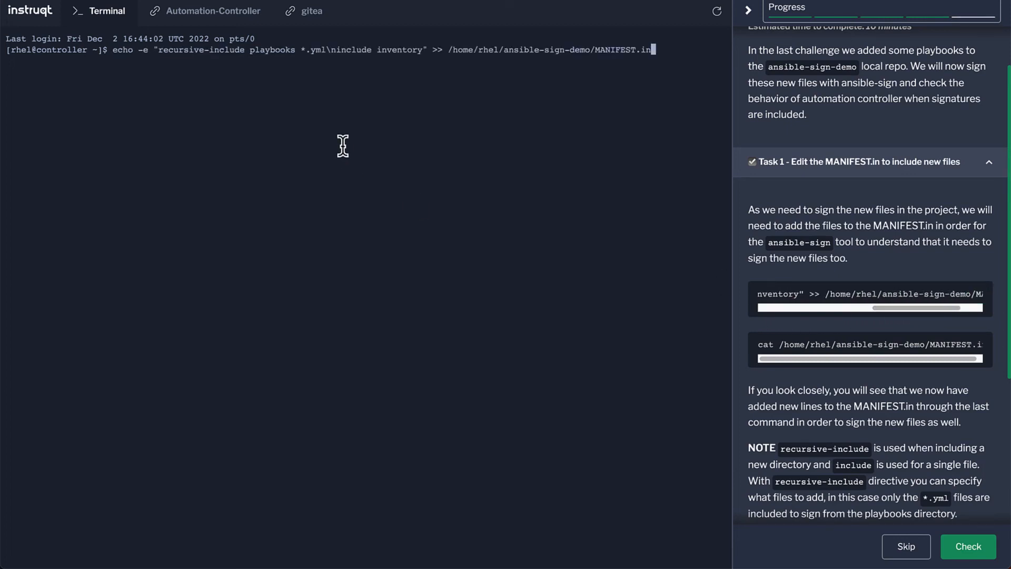
key("Return")
Step: Print MANIFEST.in to confirm the new entries
left_click(980, 345)
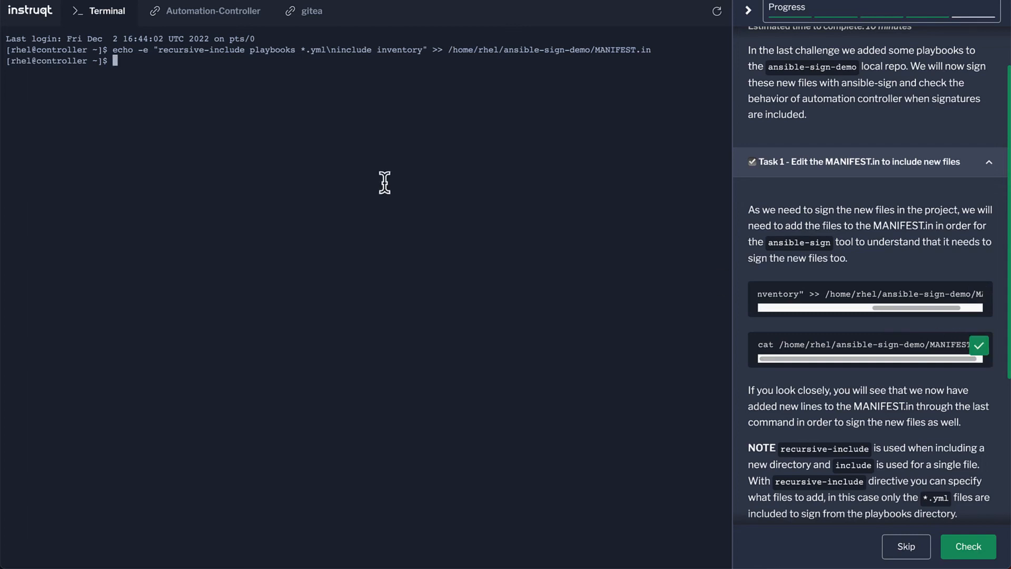
left_click(384, 182)
key("ctrl+v")
key("Return")
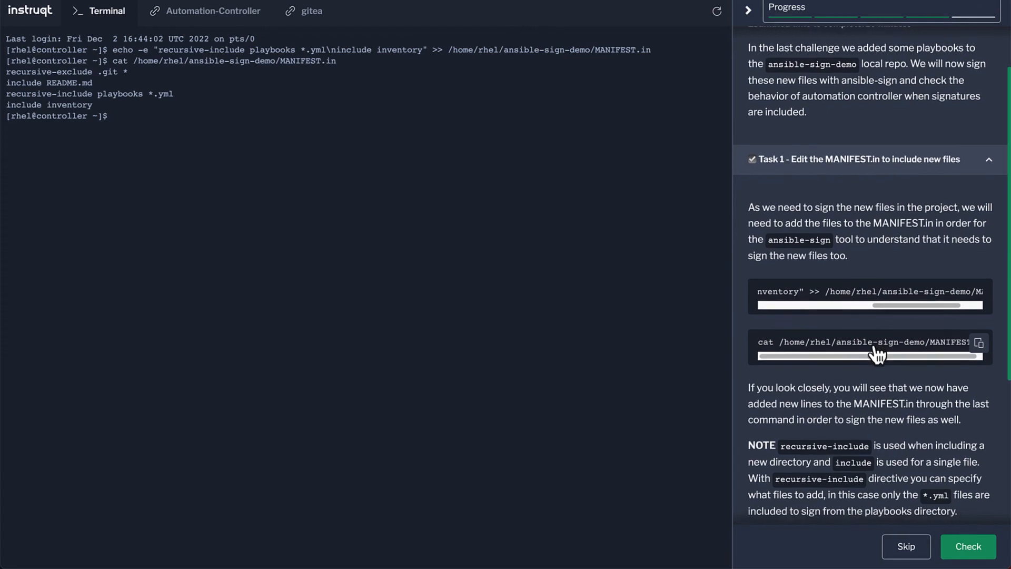
scroll(813, 350, "down", 2)
scroll(822, 350, "down", 2)
Step: Re-sign the project with 'ansible-sign project gpg-sign ansible-sign-demo'
left_click(881, 336)
scroll(882, 342, "down", 2)
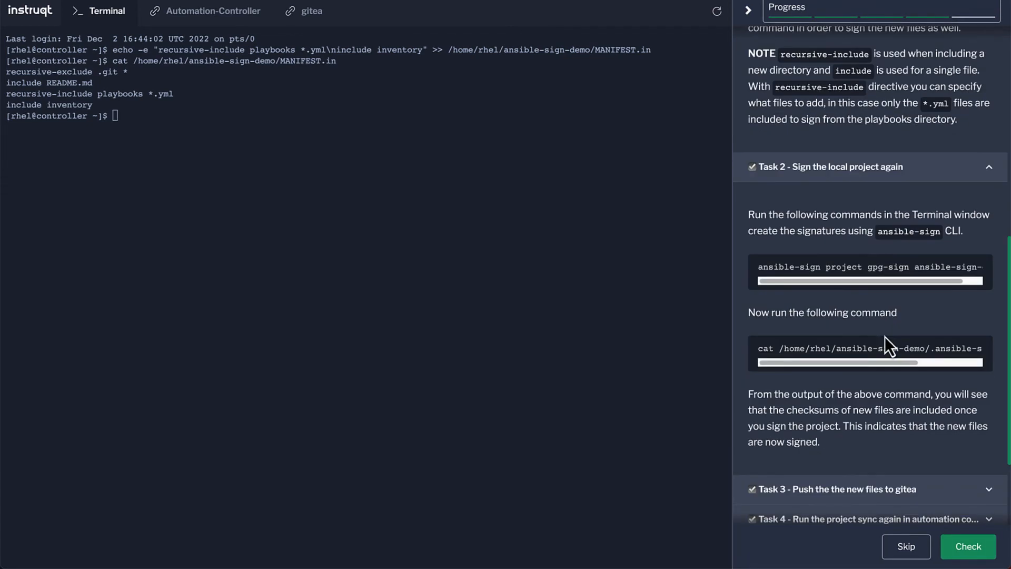
left_click(979, 270)
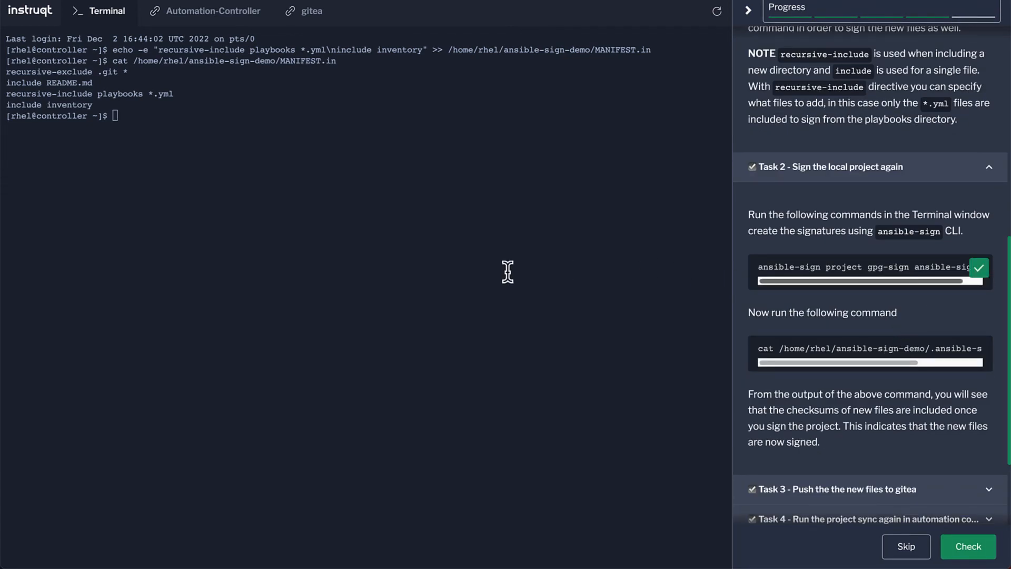
key("ctrl+shift+v")
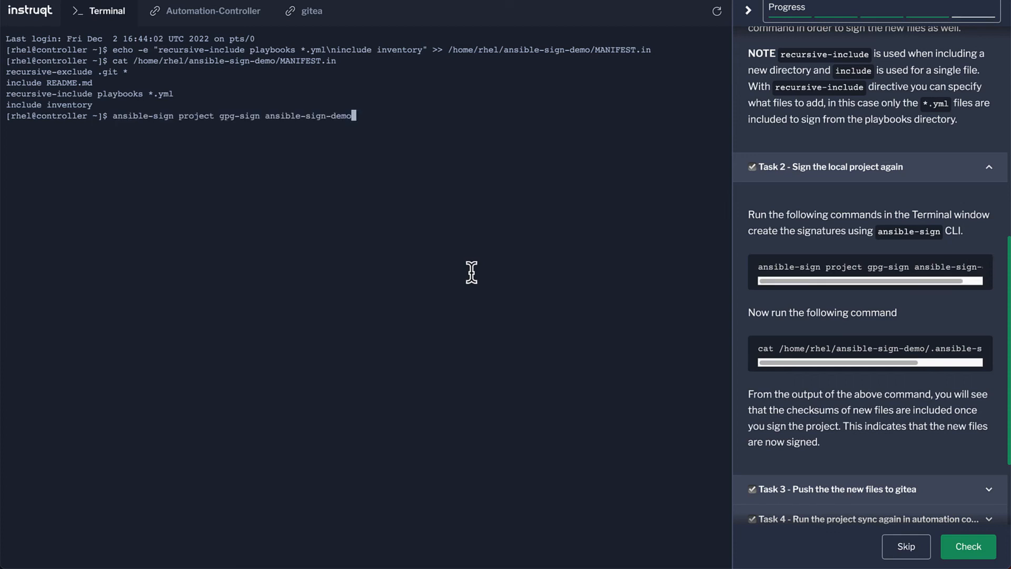
key("Return")
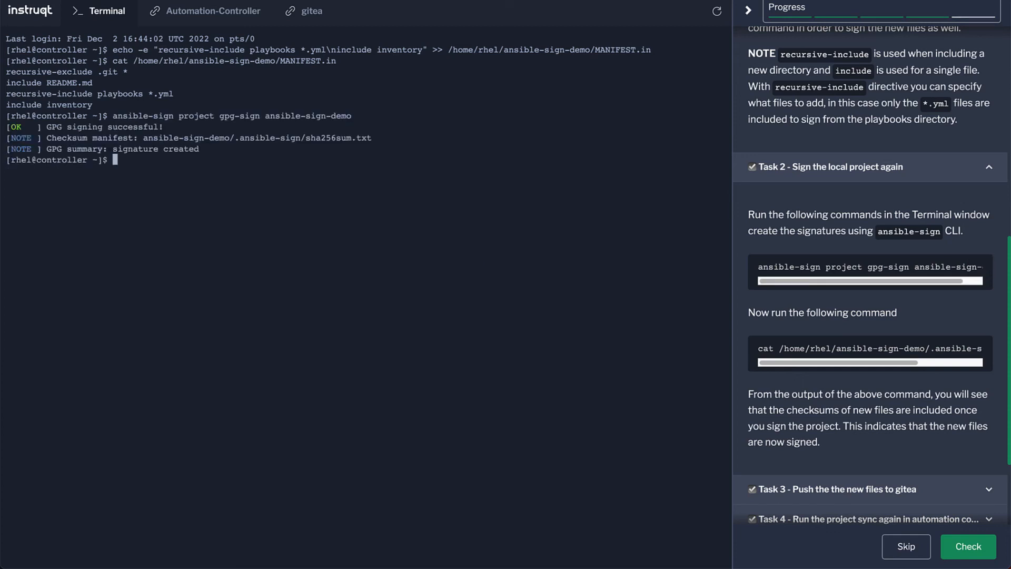
Step: Print .ansible-sign/sha256sum.txt to confirm inventory and hello_world.yml are listed
left_click(978, 349)
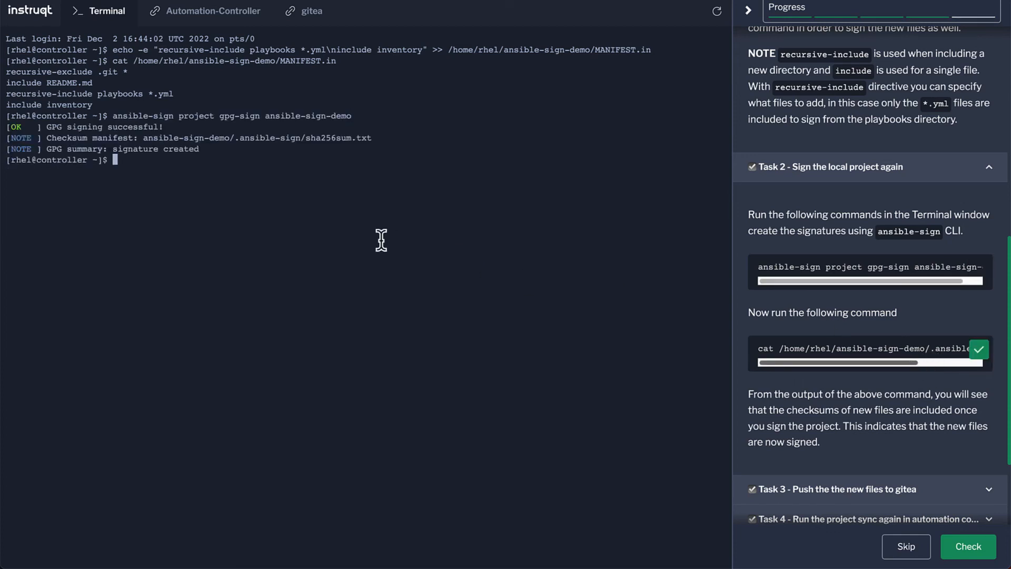
key("ctrl+shift+v")
key("Return")
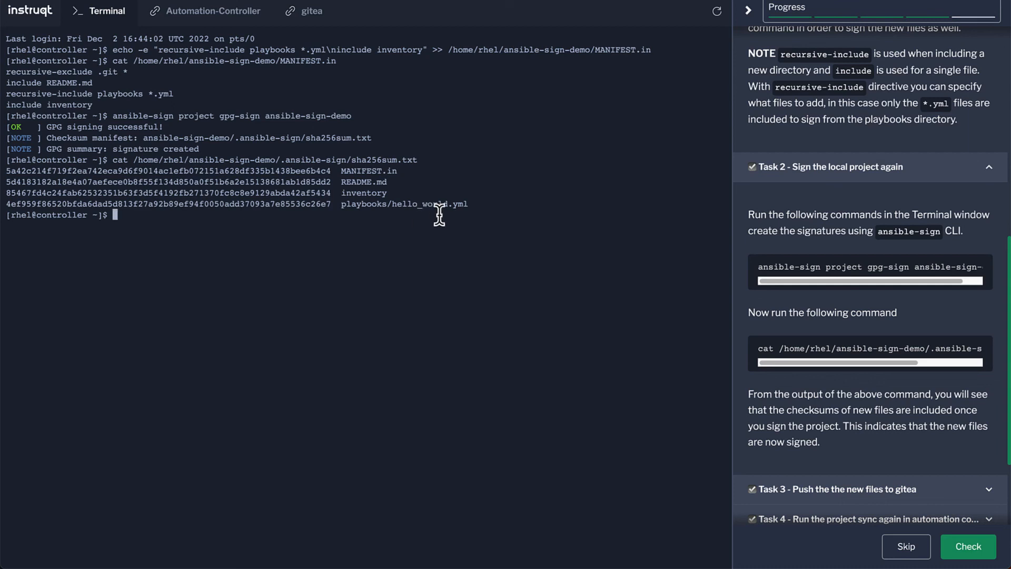
scroll(862, 317, "down", 3)
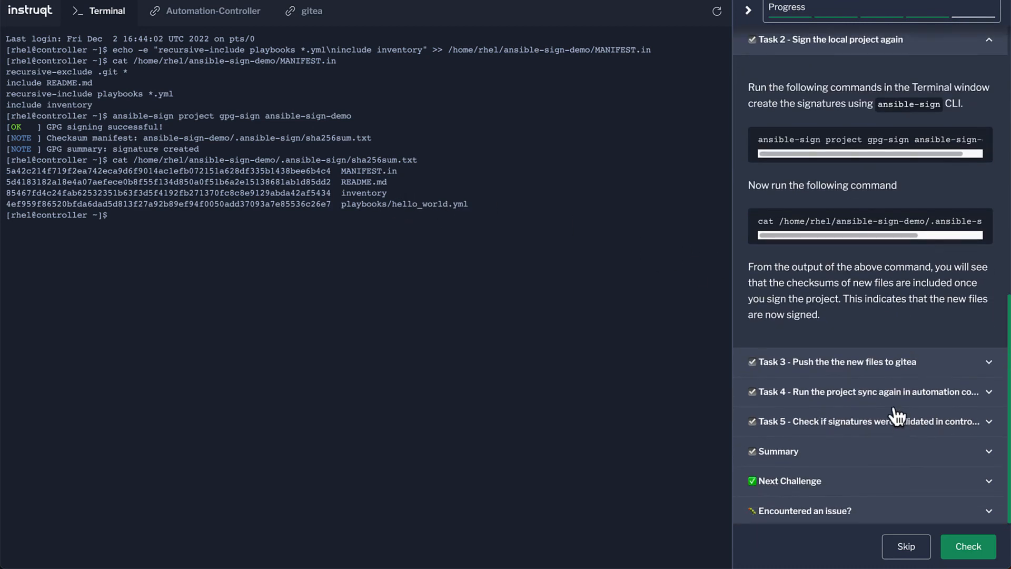
Step: Enter the ansible-sign-demo repo directory and check git status for changed files
left_click(897, 362)
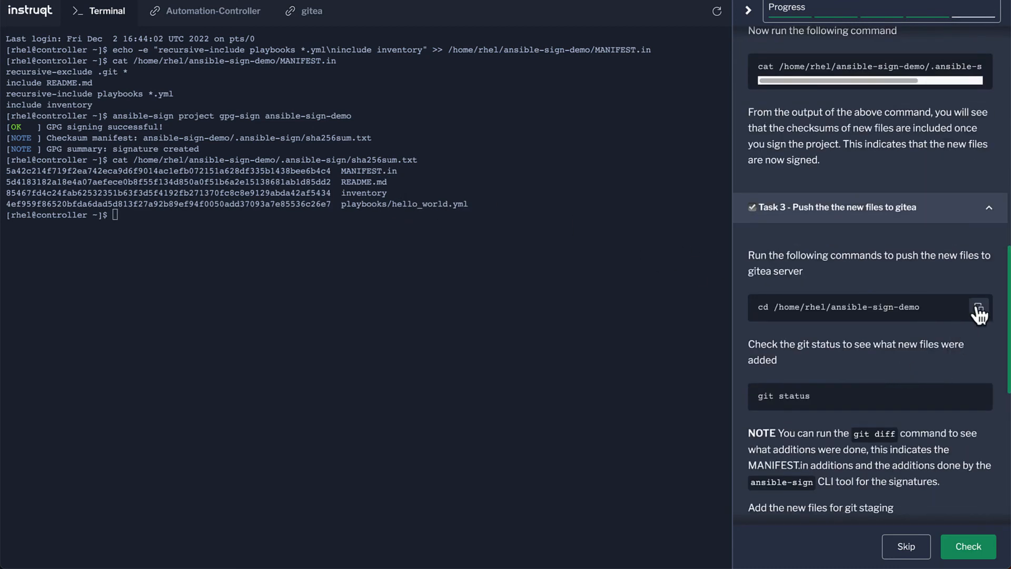
left_click(979, 308)
type("cd /home/rhel/ansible-sign-demo")
key("Return")
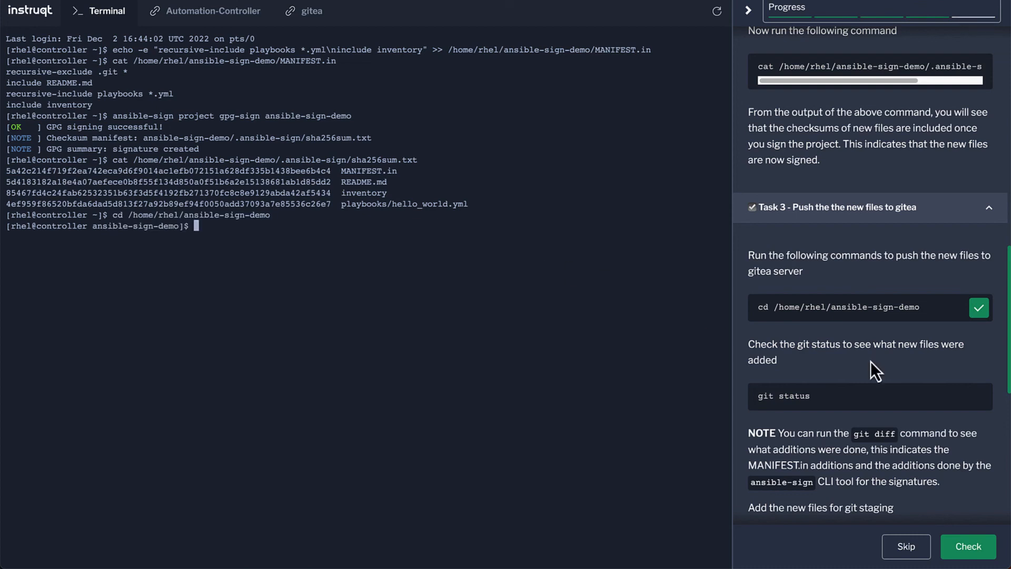
left_click(979, 396)
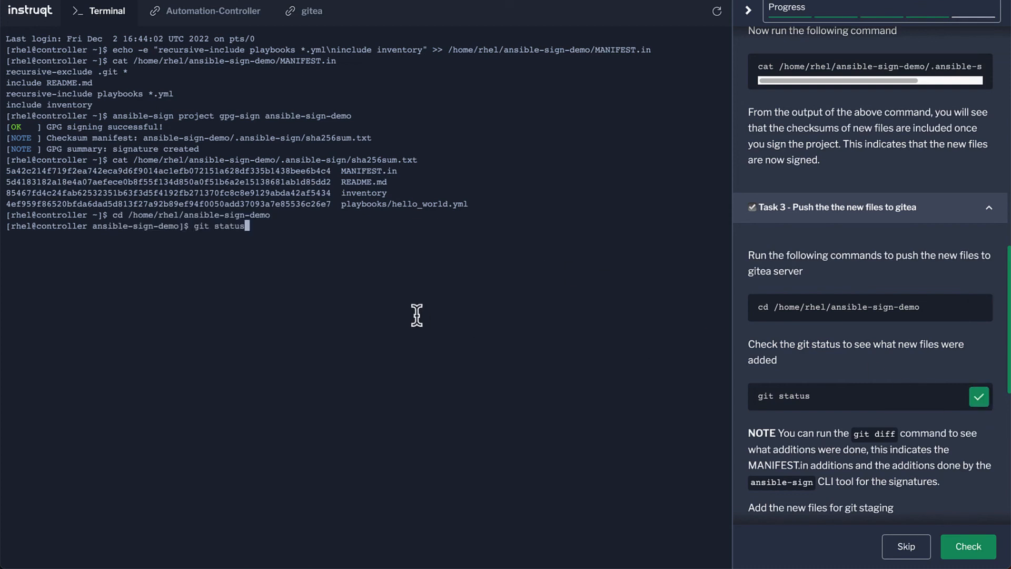
key("Return")
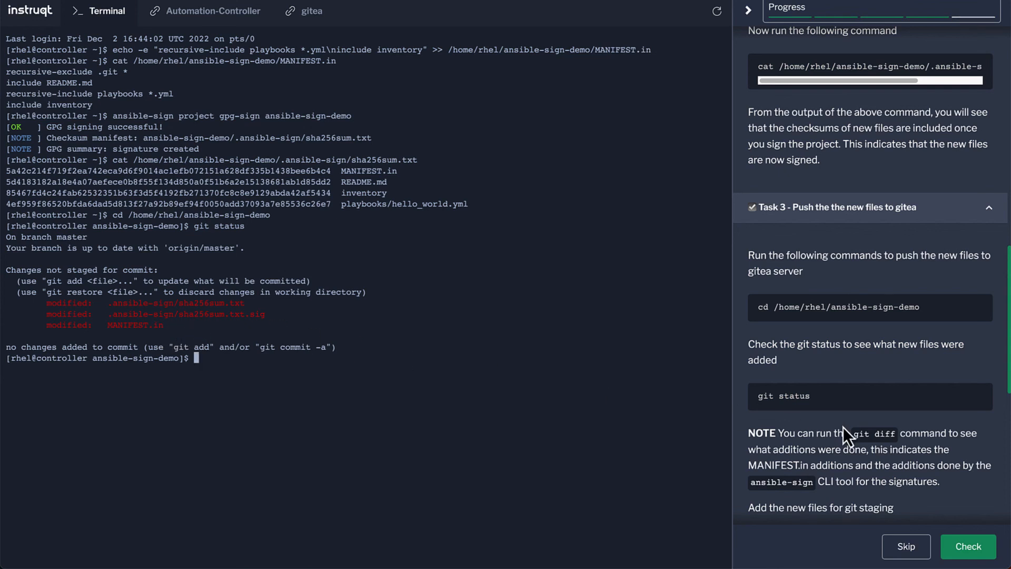
scroll(846, 427, "down", 2)
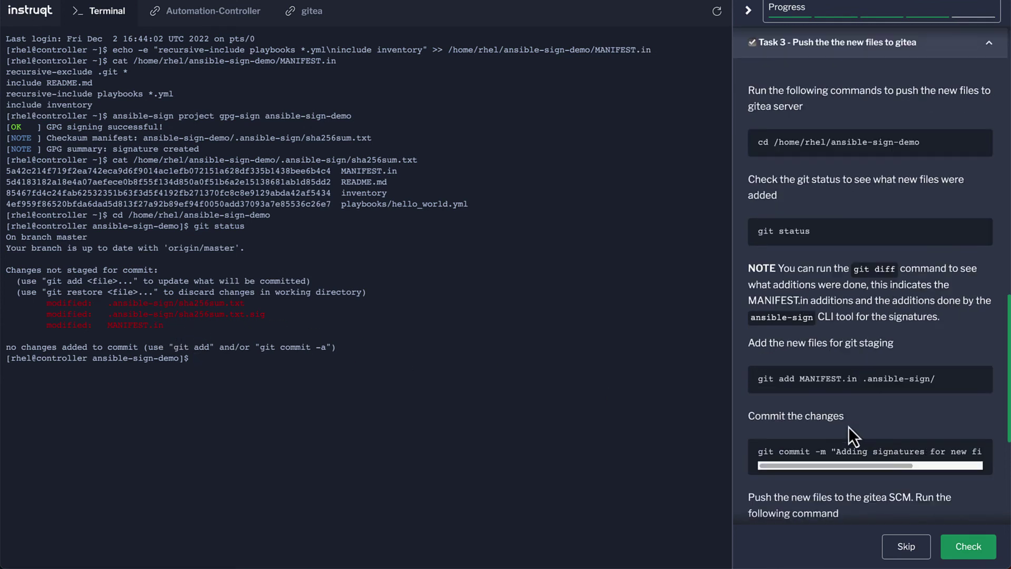
Step: Stage MANIFEST.in and .ansible-sign/, commit the new signatures, and prepare the push to gitea
left_click(984, 384)
left_click(422, 384)
key("ctrl+v")
key("Return")
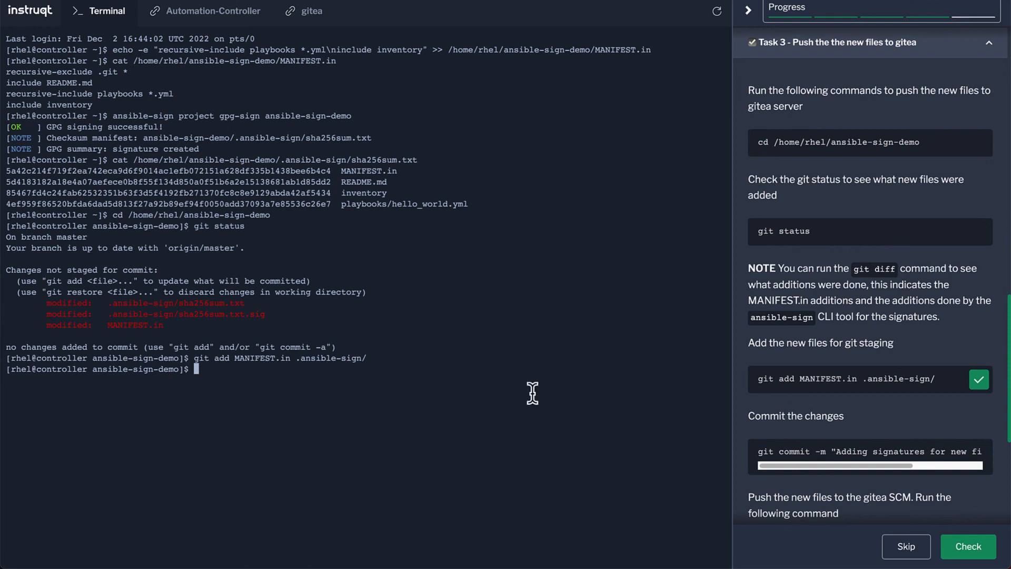
scroll(894, 404, "down", 2)
left_click(979, 314)
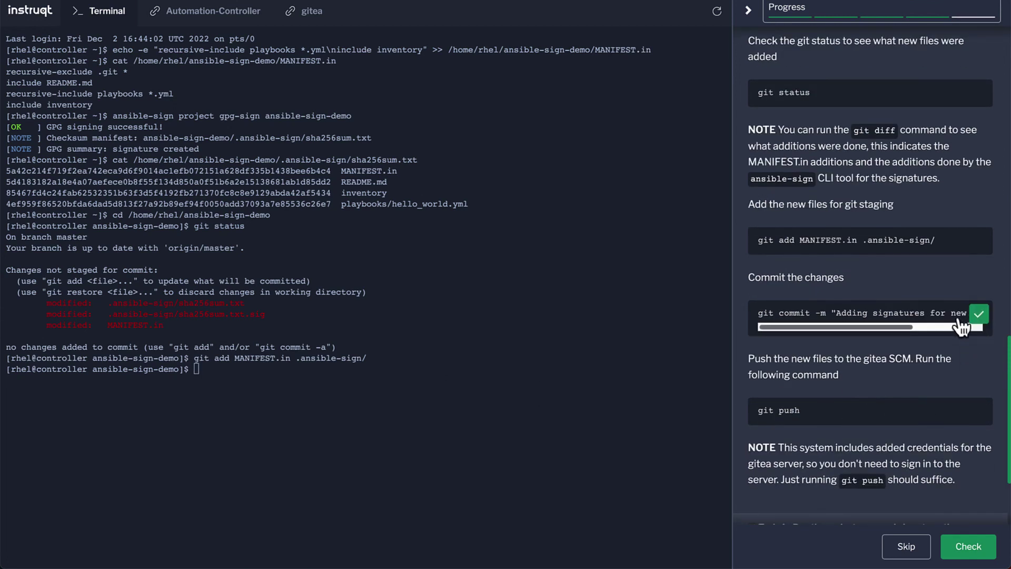
left_click(372, 370)
key("ctrl+v")
key("Return")
scroll(923, 400, "down", 1)
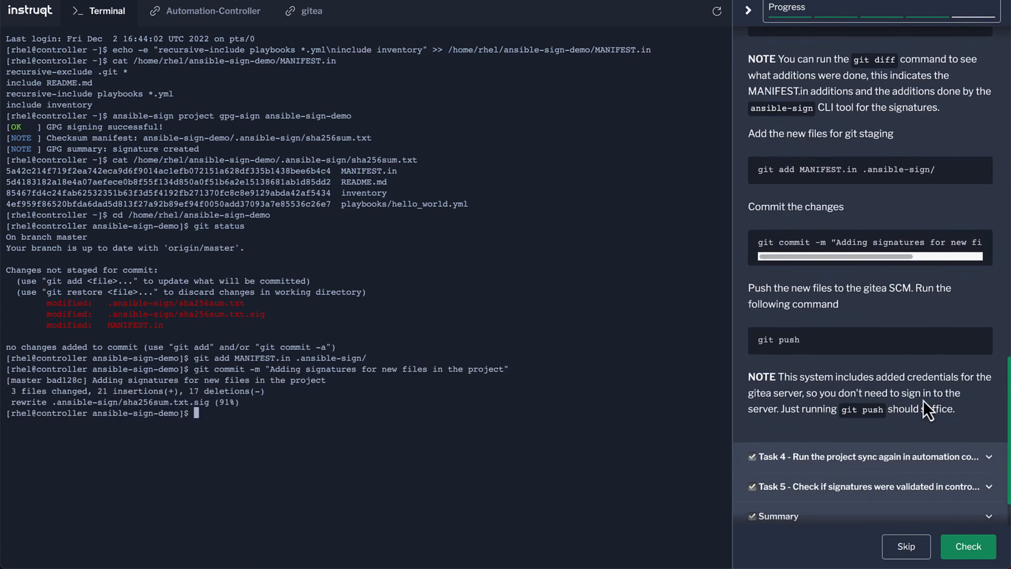
left_click(979, 341)
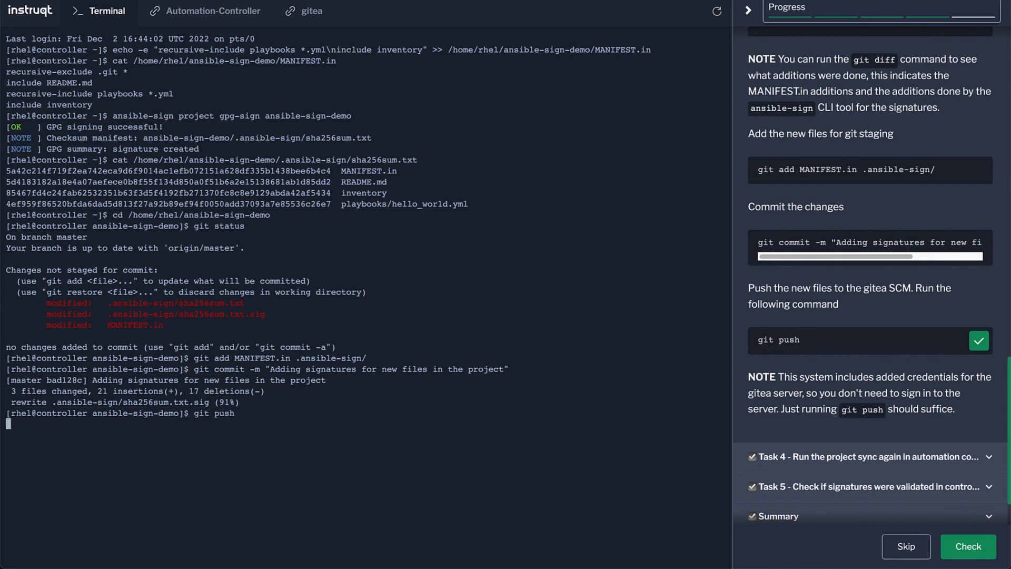
scroll(869, 427, "down", 1)
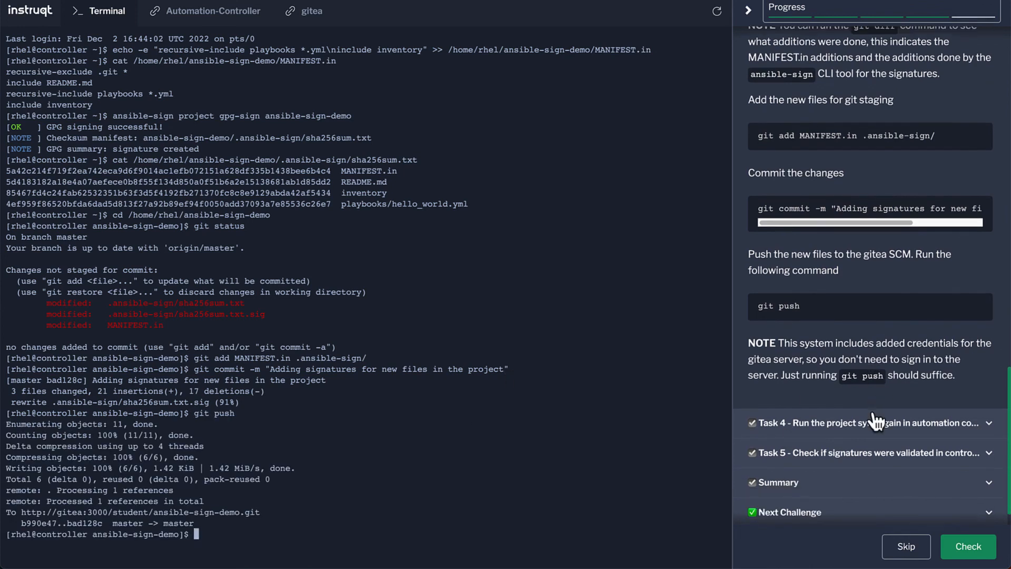
scroll(876, 421, "down", 1)
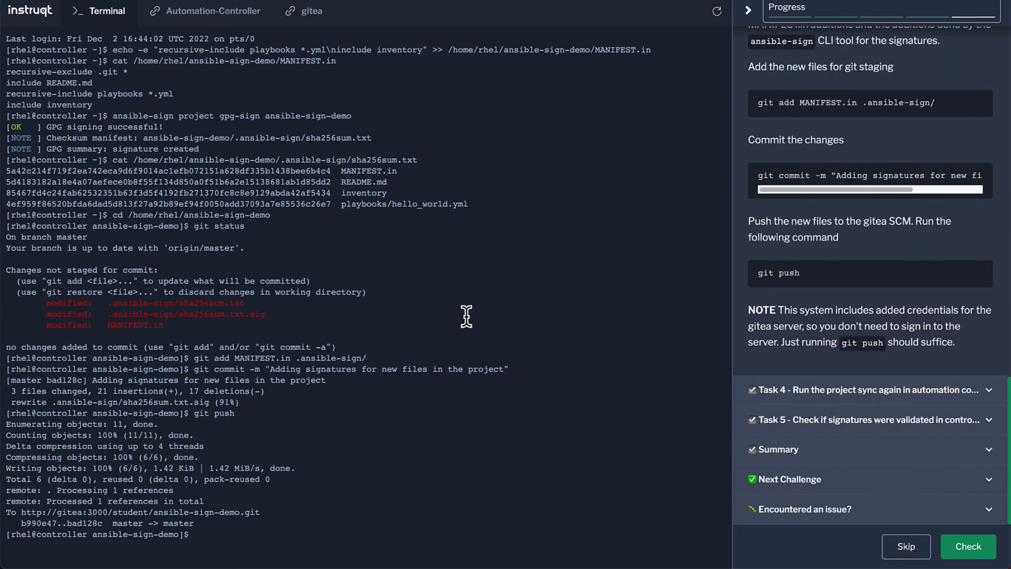
Step: From Projects, sync Signed Project and reload its job output showing signature and checksum verified
left_click(215, 14)
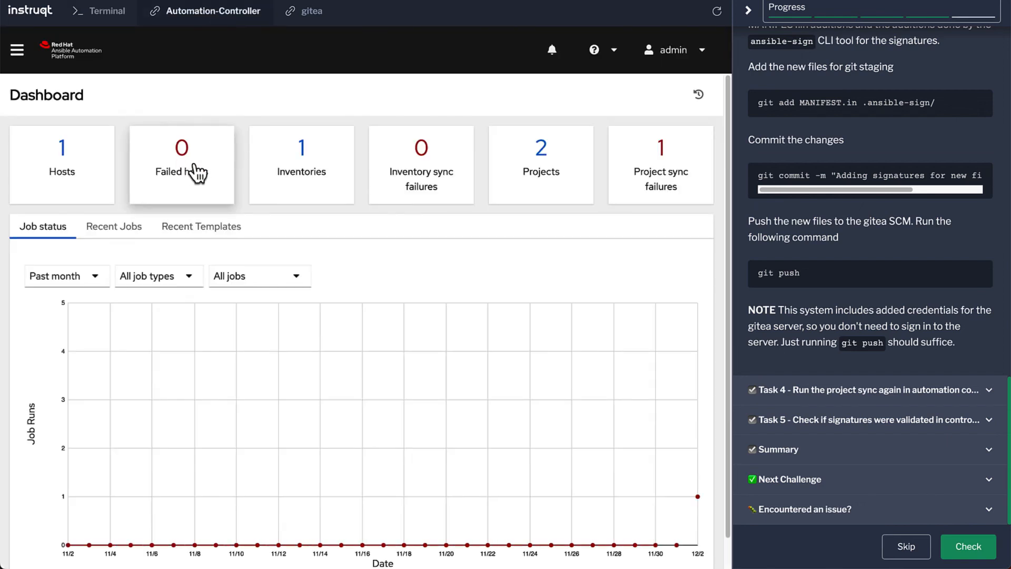
left_click(17, 50)
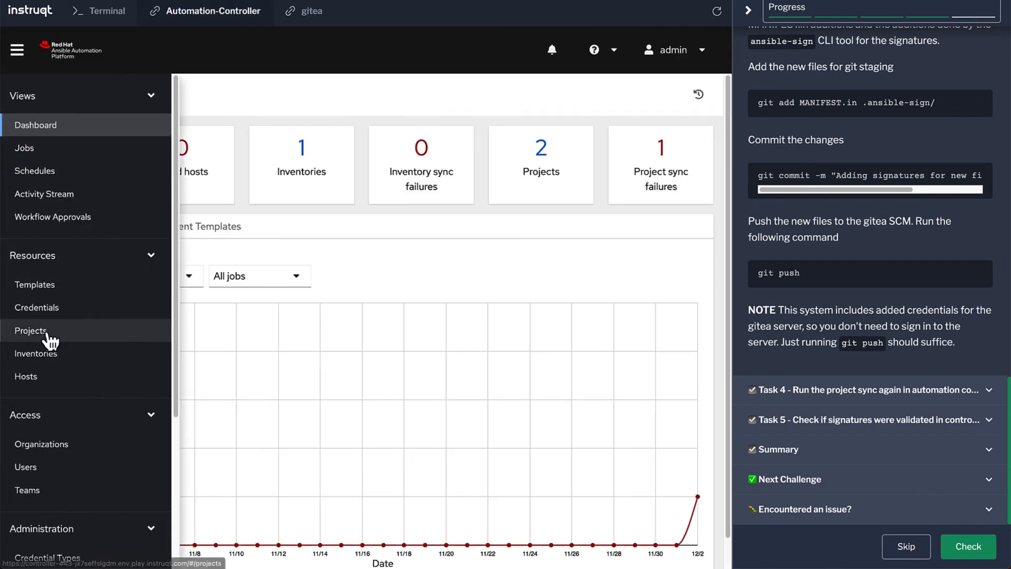
left_click(32, 330)
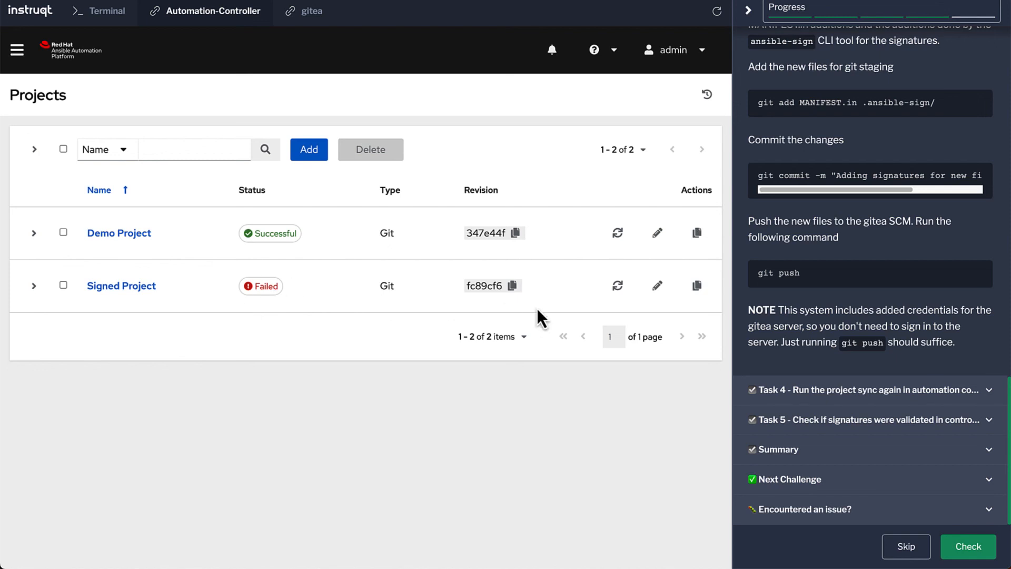
left_click(618, 285)
left_click(259, 291)
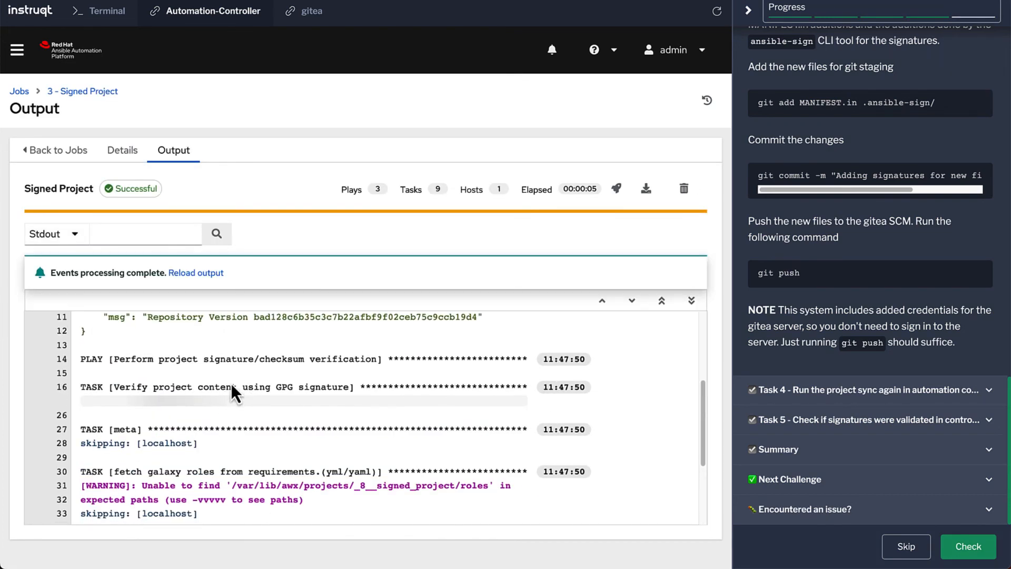
left_click(198, 274)
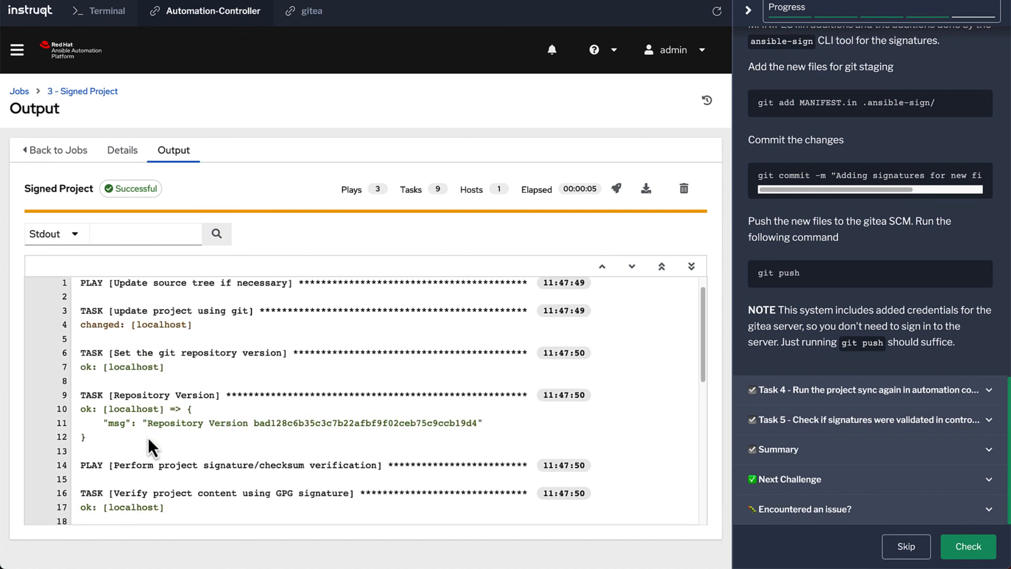
scroll(148, 437, "down", 3)
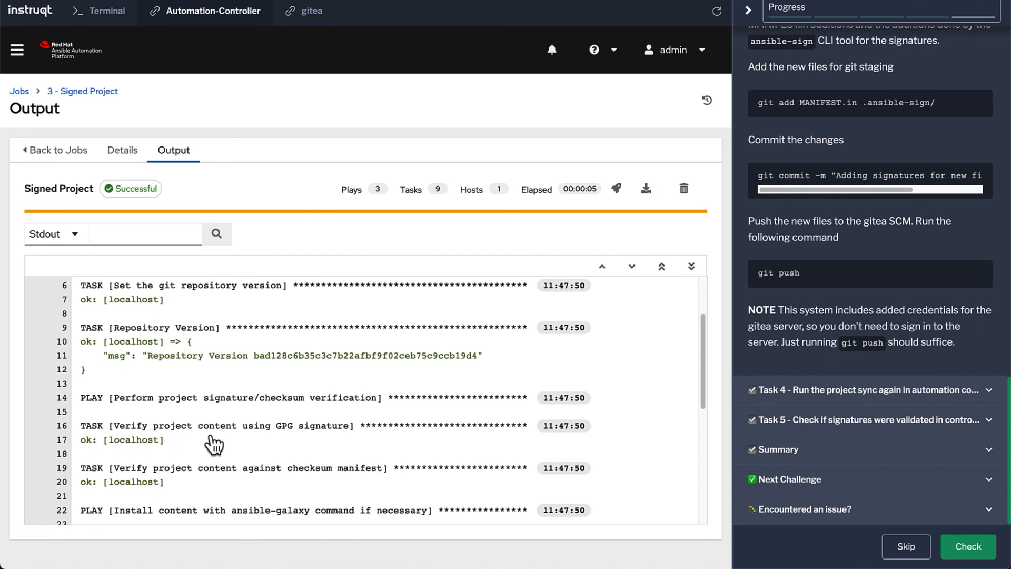